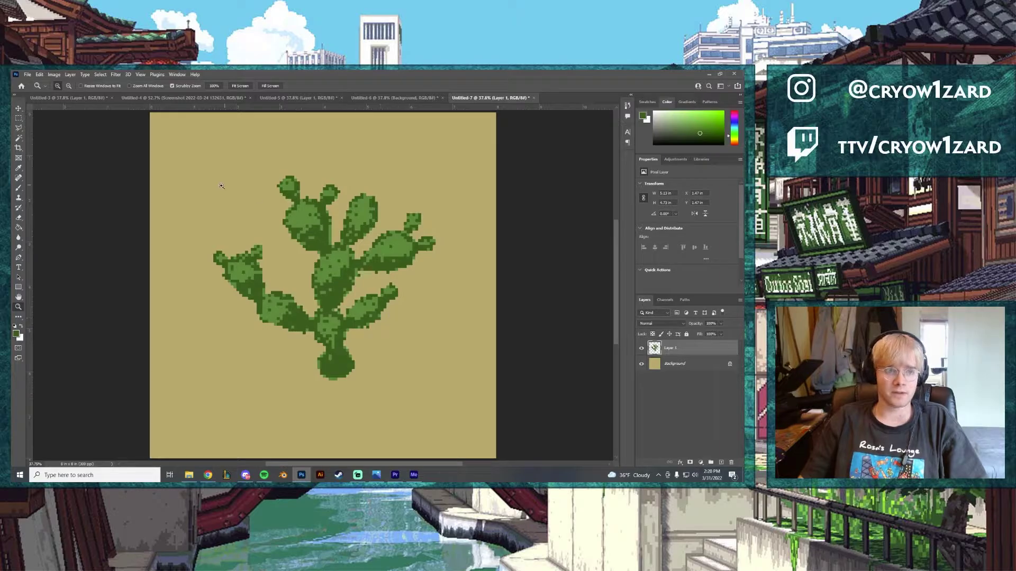
Create a new 8 x 8 inch RGB document at 300 ppi with a white background.
left_click(27, 75)
left_click(33, 83)
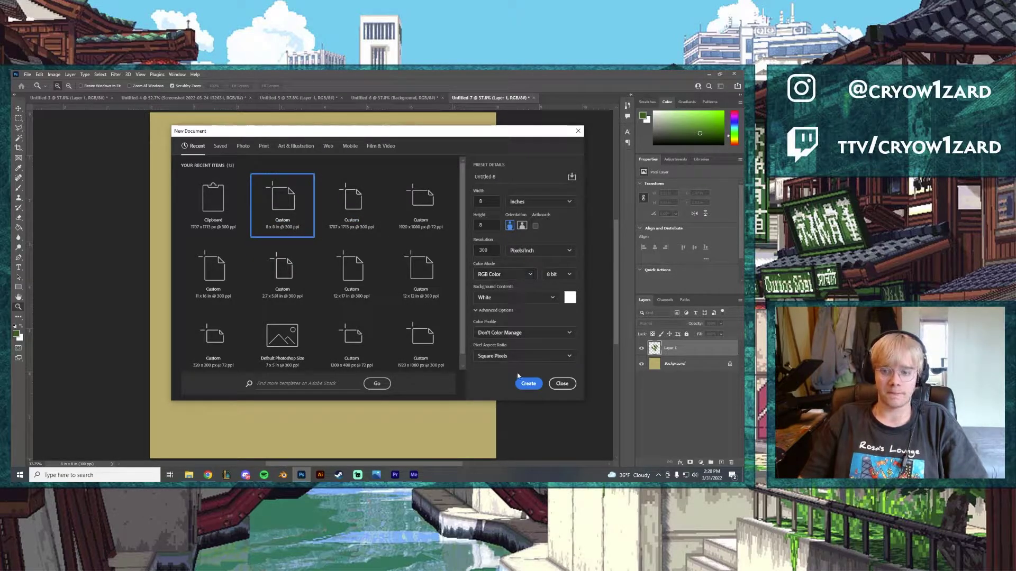
left_click(529, 384)
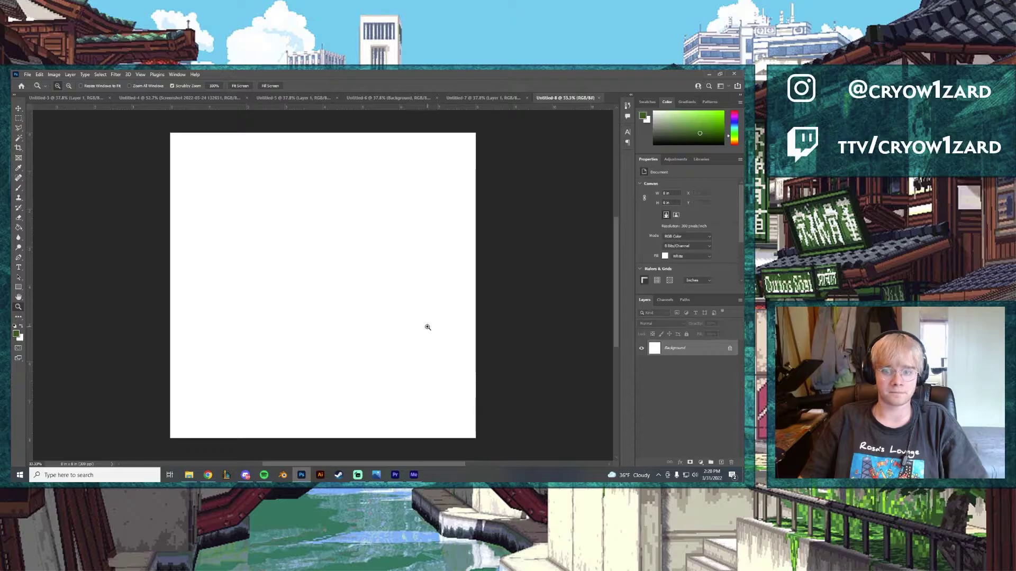
Place the detailed cactus image from File Explorer into the document, scaled to about 7.6 in and centered on the canvas.
left_click(194, 476)
left_click_drag(222, 312, 334, 354)
left_click_drag(355, 290, 303, 245)
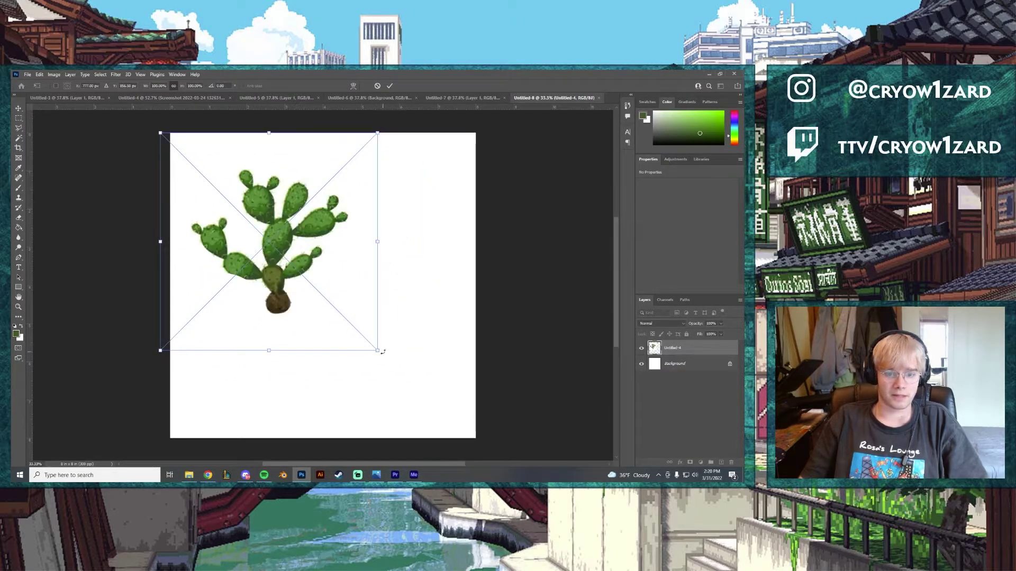
left_click_drag(380, 350, 451, 424)
left_click_drag(359, 327, 375, 334)
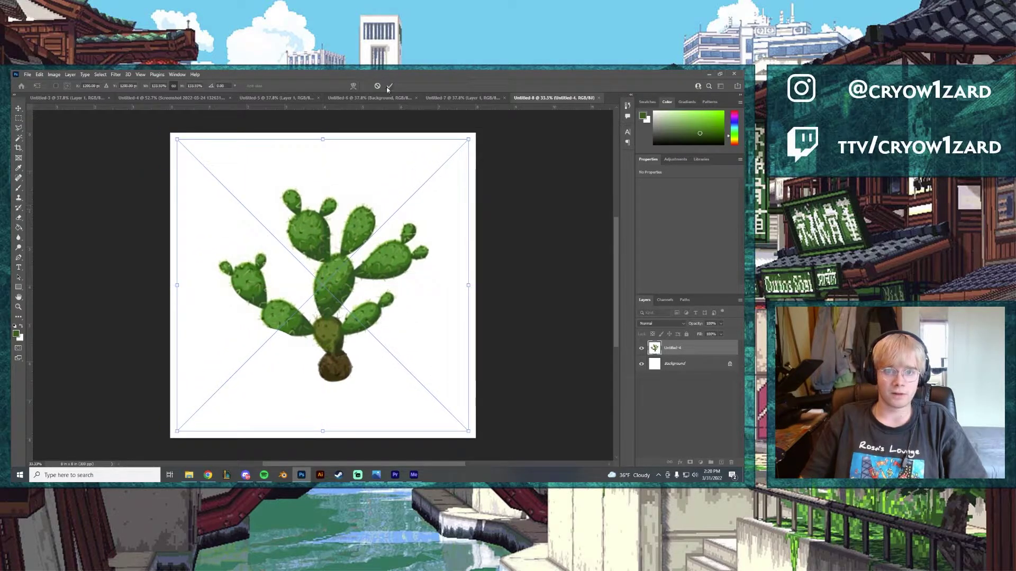
key("Return")
key("z")
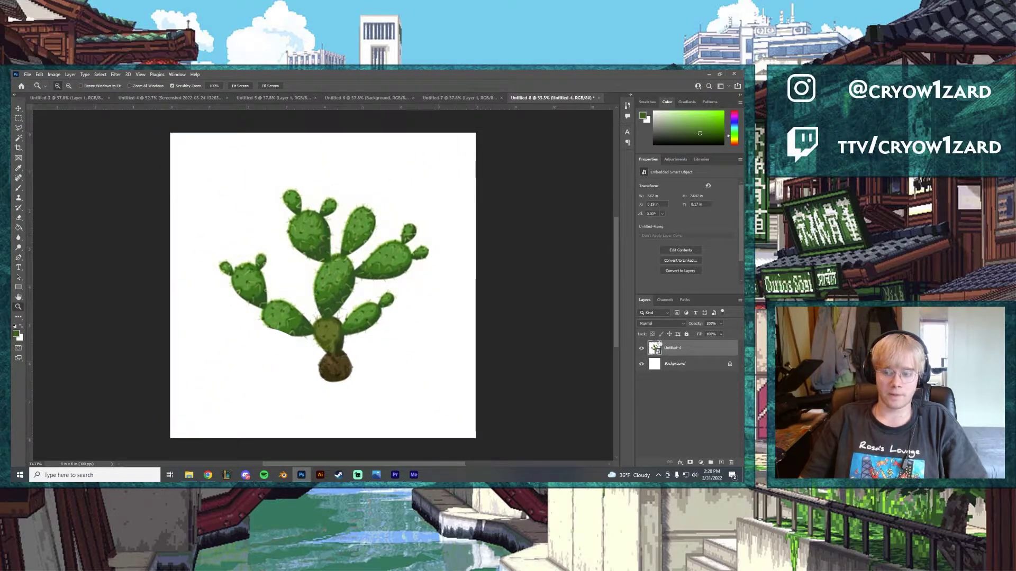
Rasterize the placed cactus layer and delete its white background using a Magic Wand selection.
right_click(695, 351)
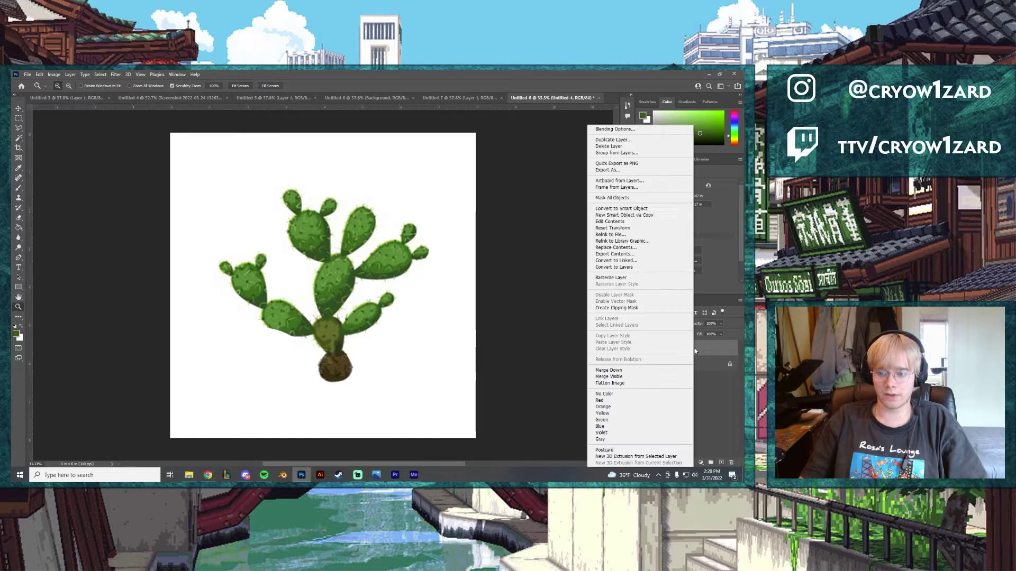
left_click(621, 280)
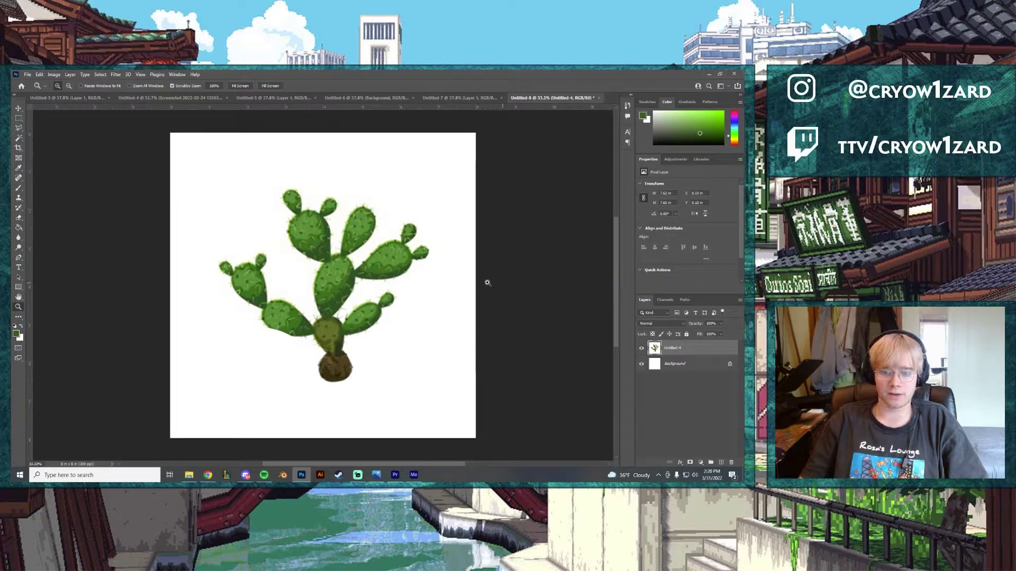
key("w")
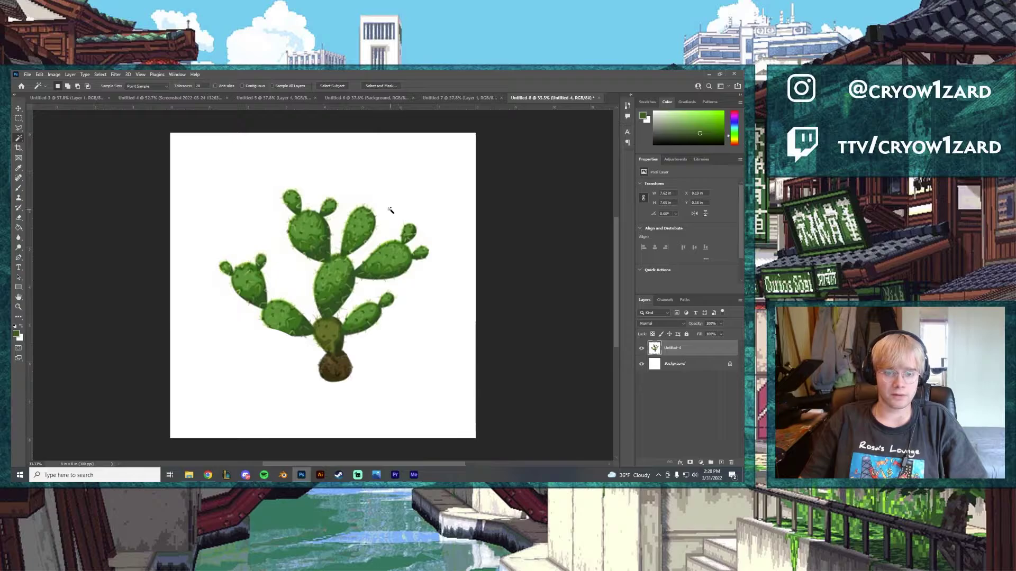
left_click(391, 212)
key("Delete")
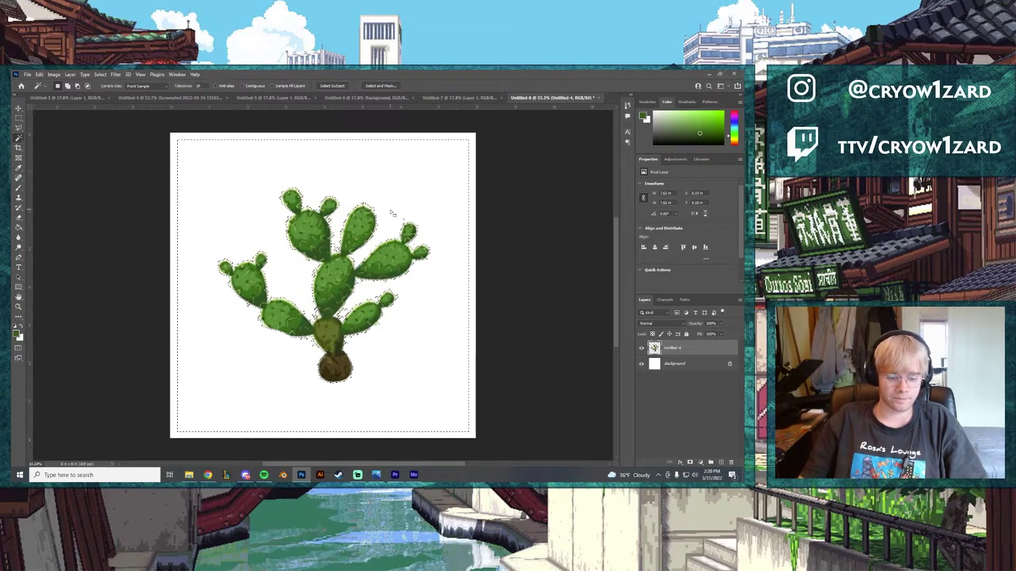
key("ctrl+d")
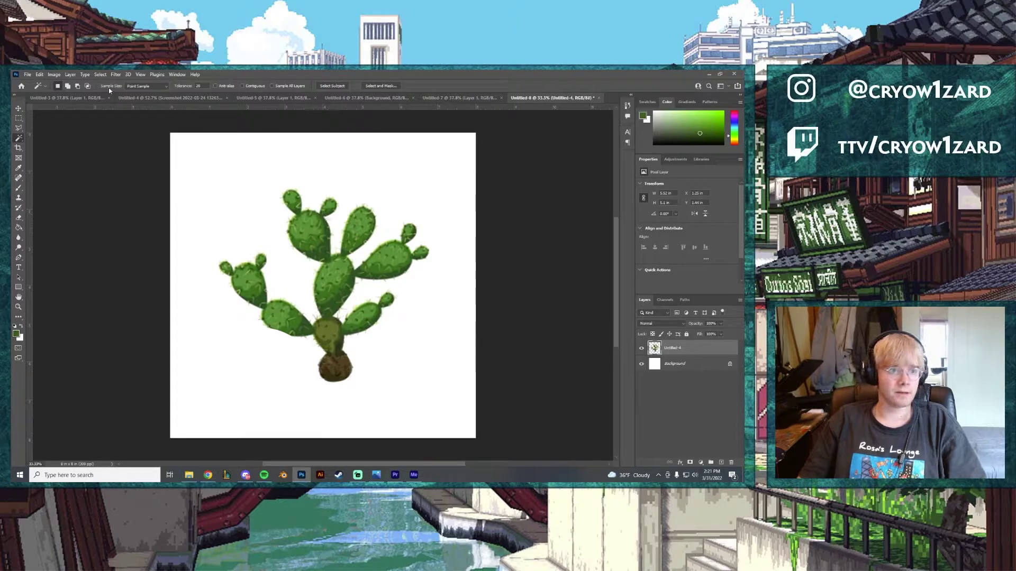
Resample the image to 15 pixels/inch with Nearest Neighbor (hard edges) and fit it on screen.
left_click(54, 74)
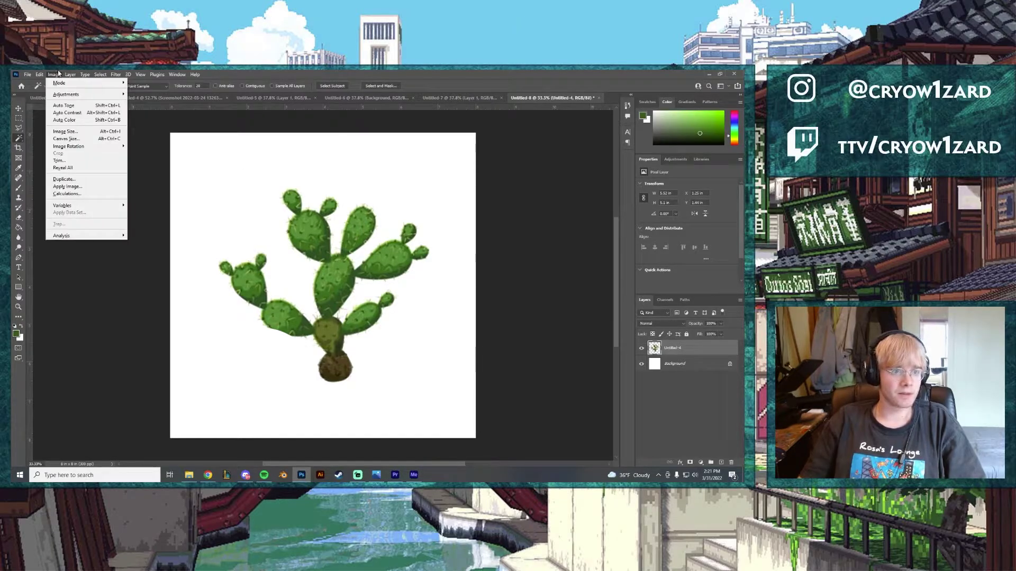
left_click(63, 132)
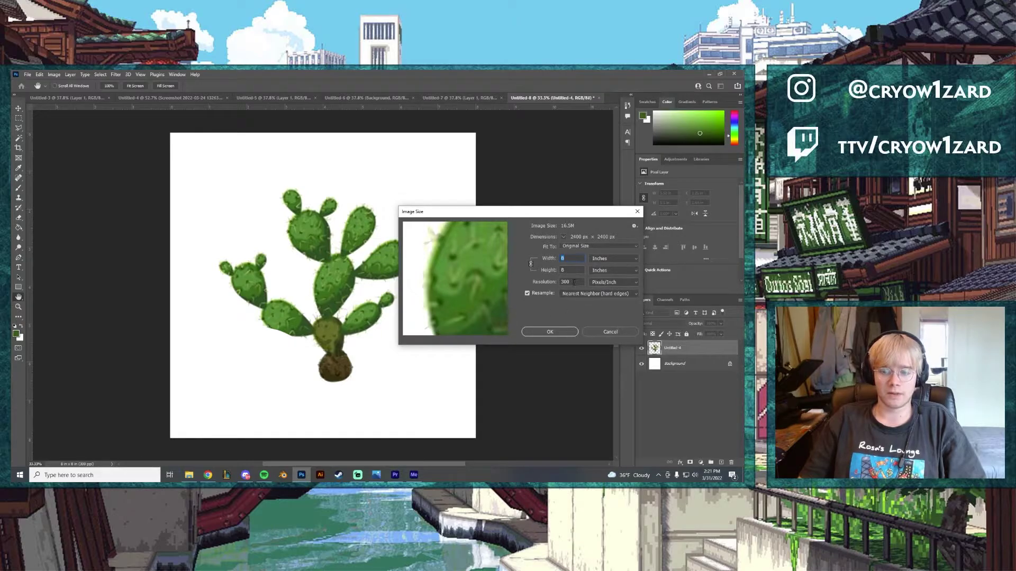
type("15")
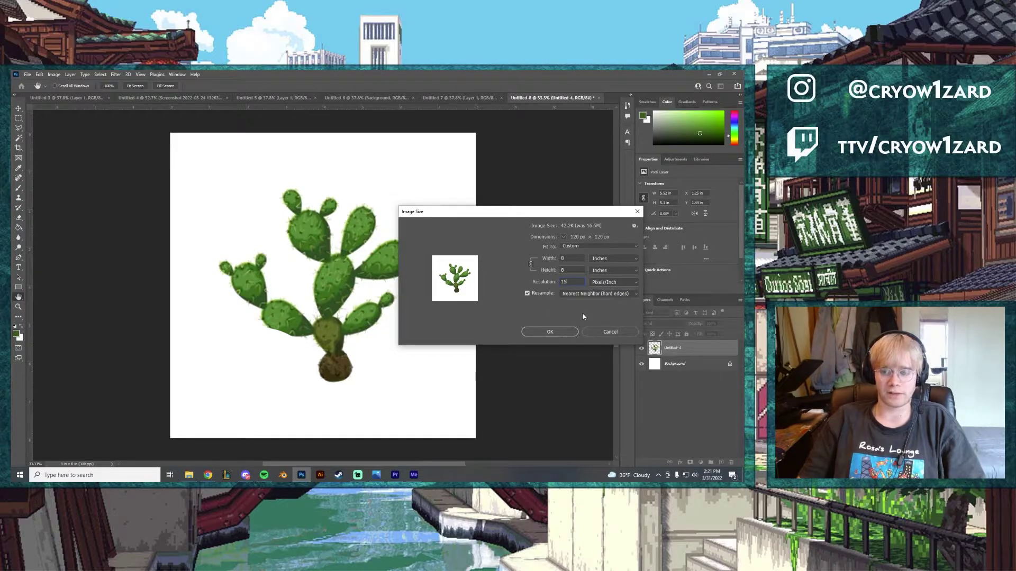
left_click(549, 332)
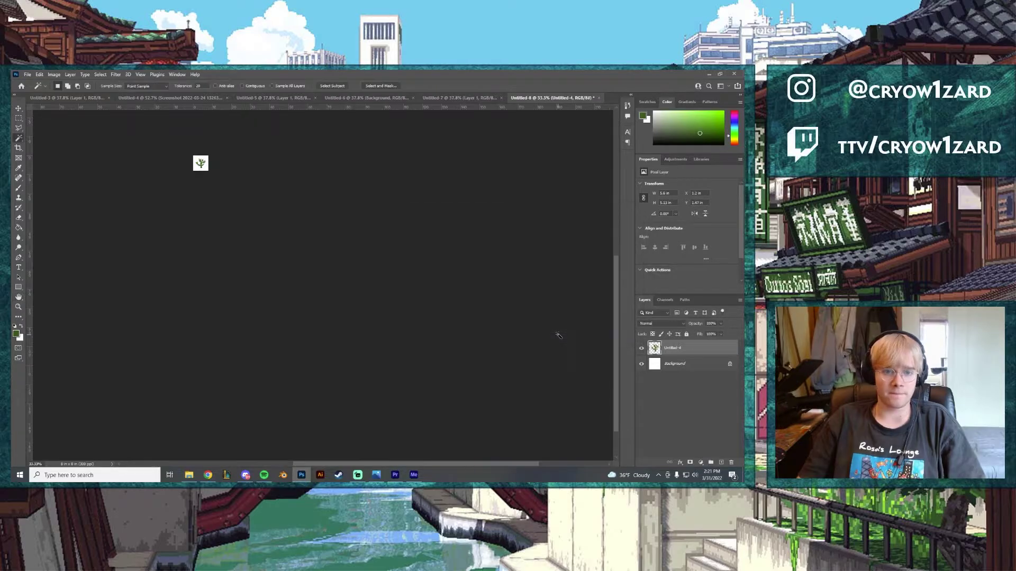
key("ctrl+0")
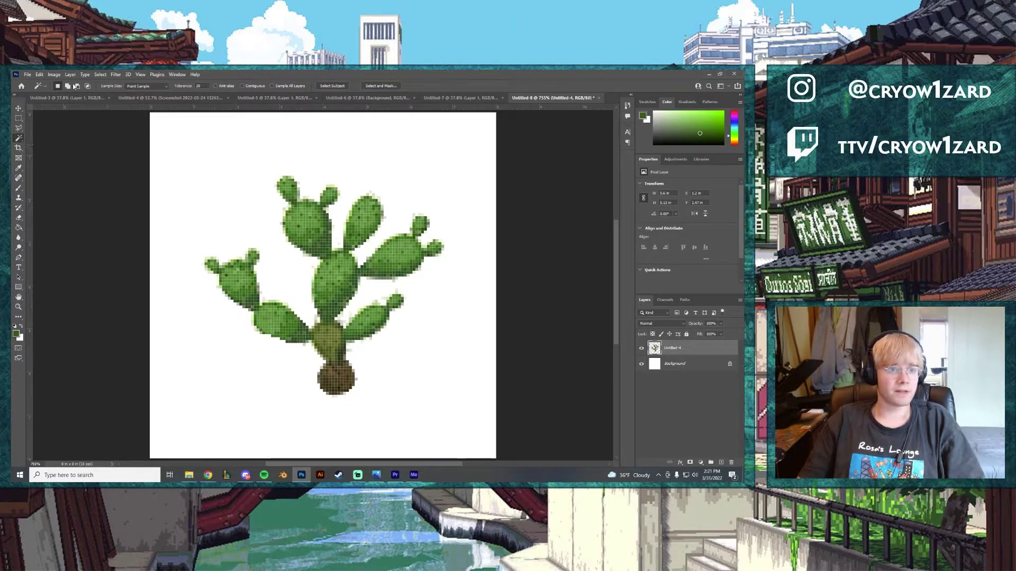
Start converting the image to Indexed Color, flattening the layers and choosing the Local (Perceptual) palette.
left_click(56, 74)
mouse_move(106, 83)
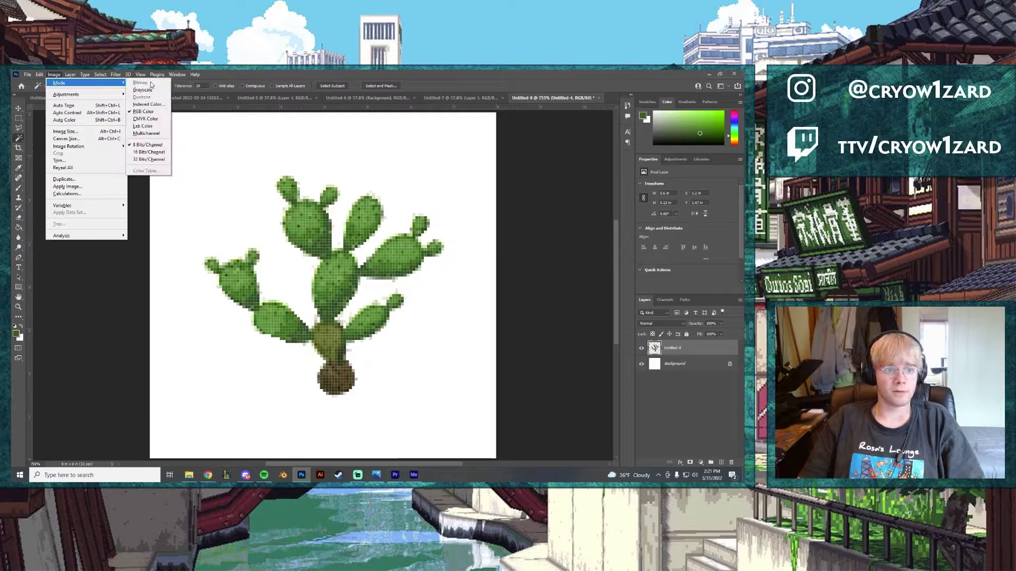
left_click(142, 104)
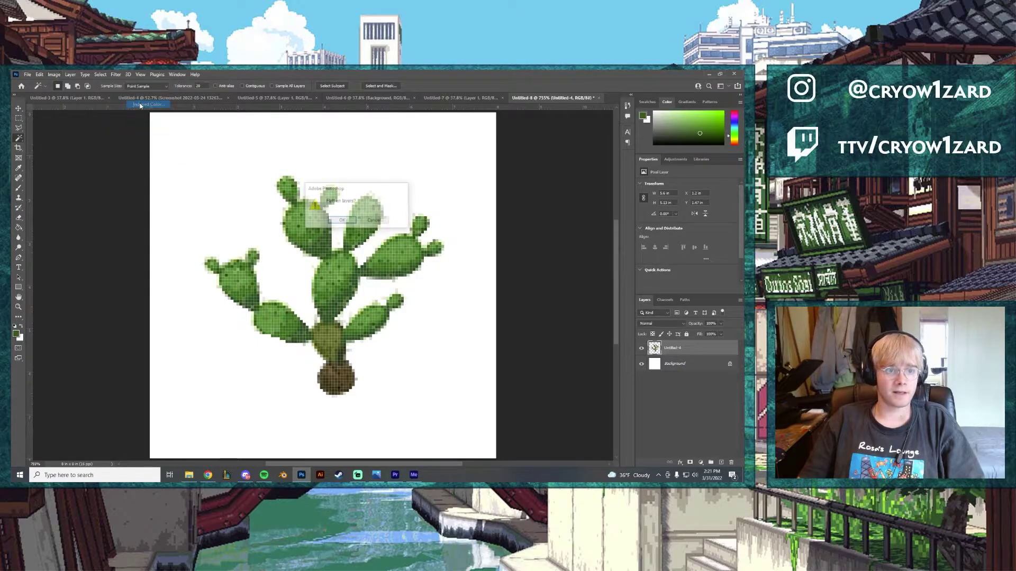
left_click(342, 221)
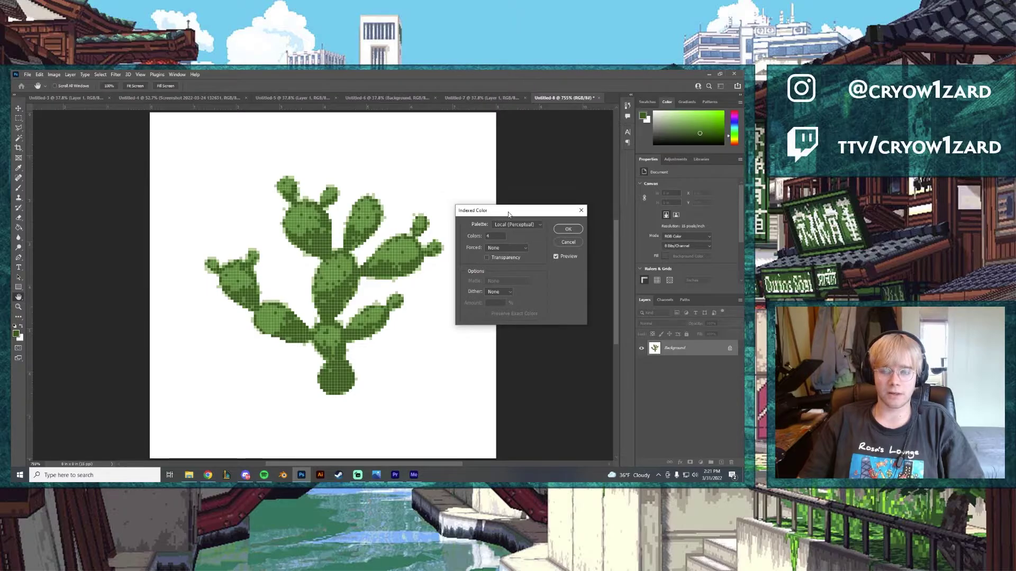
left_click_drag(508, 215, 503, 210)
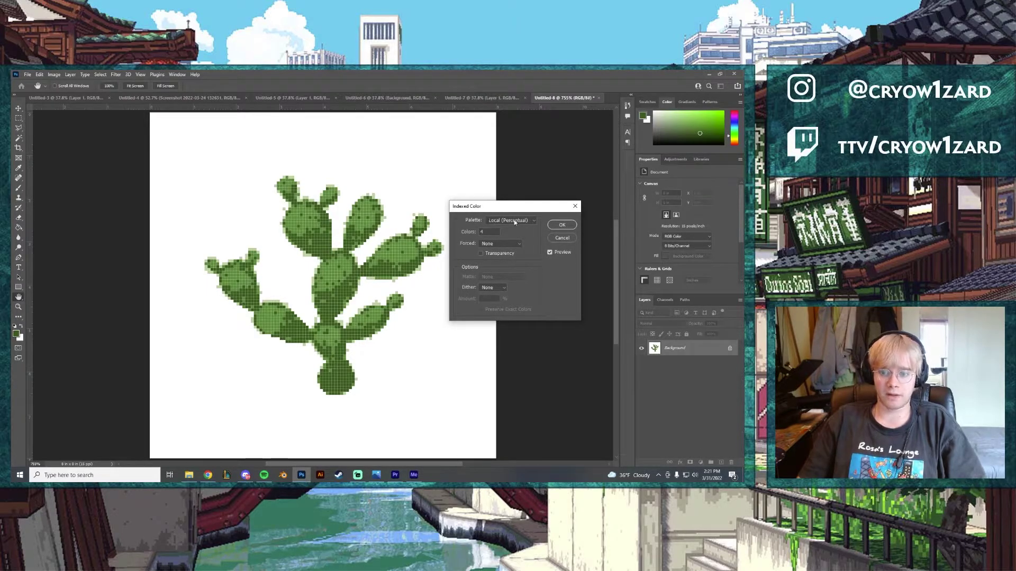
left_click(513, 220)
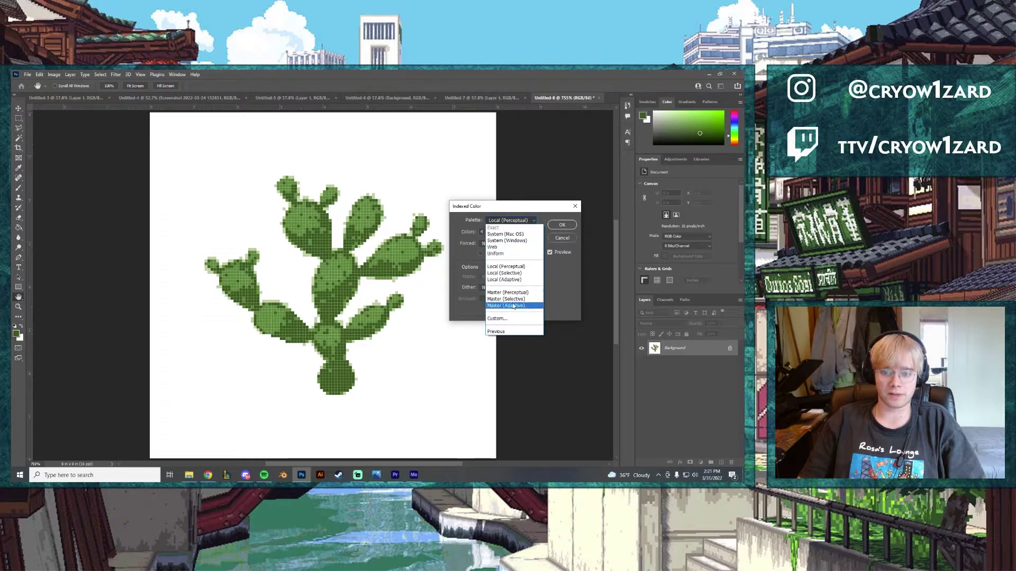
left_click(507, 267)
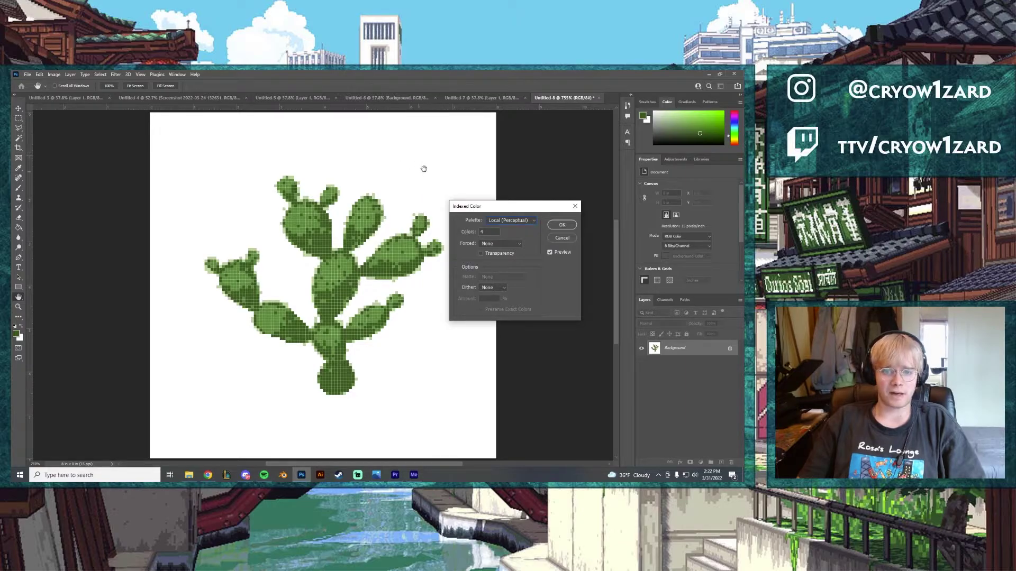
Preview the indexed palette with 2 and 3 colors, and return the color count to 4.
left_click(472, 232)
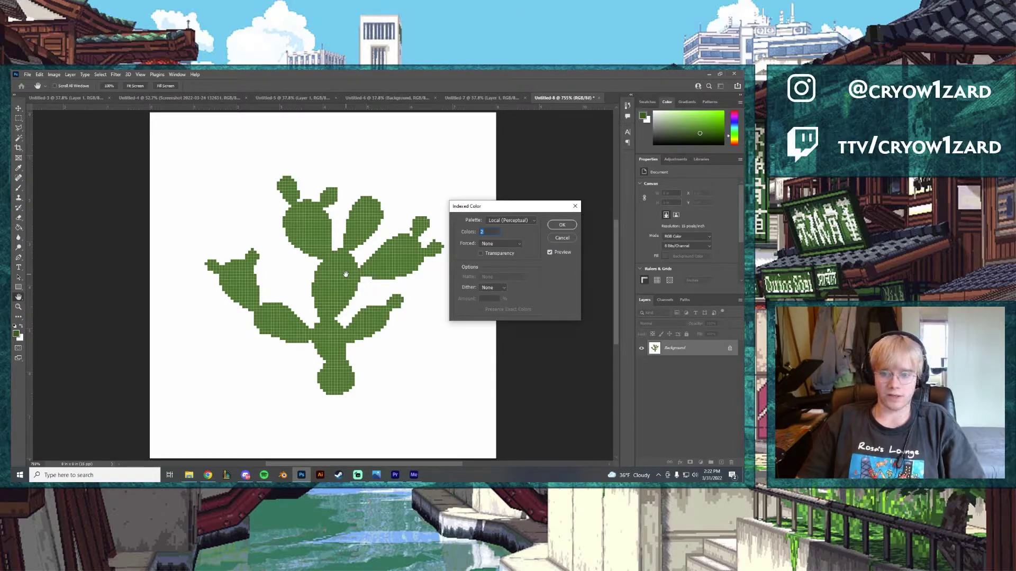
type("3")
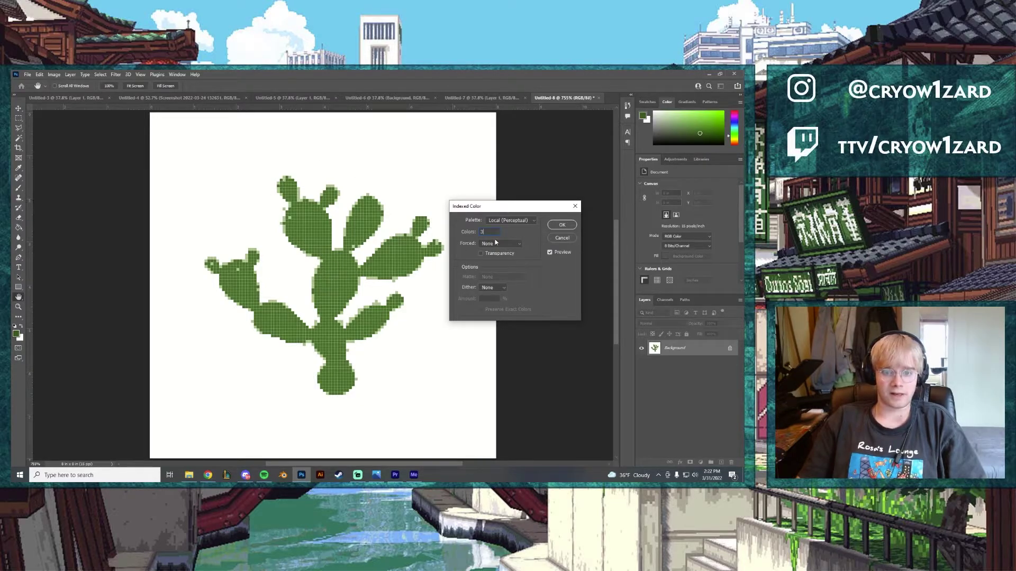
type("4")
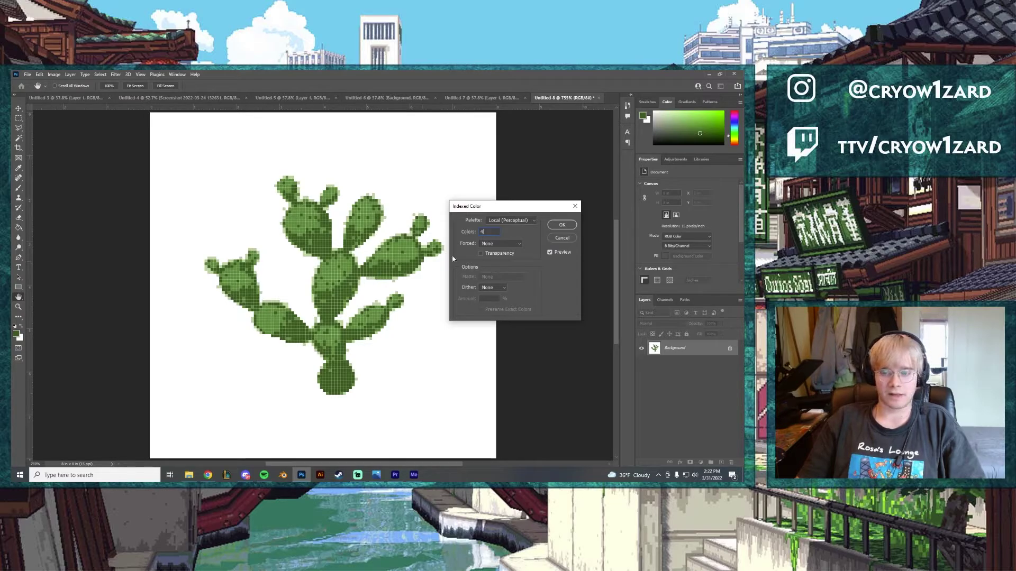
Compare the 4-color cactus preview with Transparency repeatedly switched on and off.
left_click(480, 254)
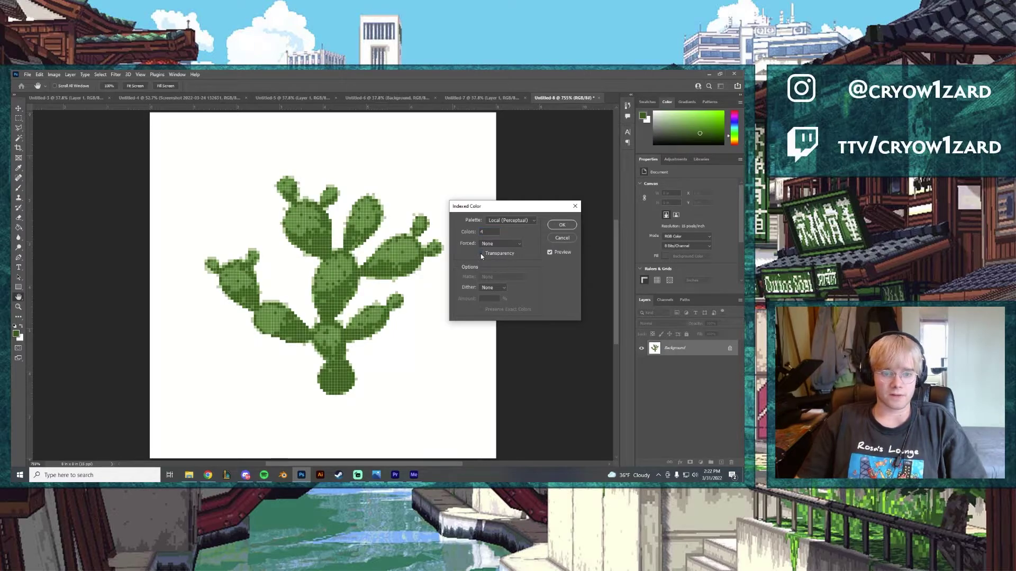
left_click(480, 254)
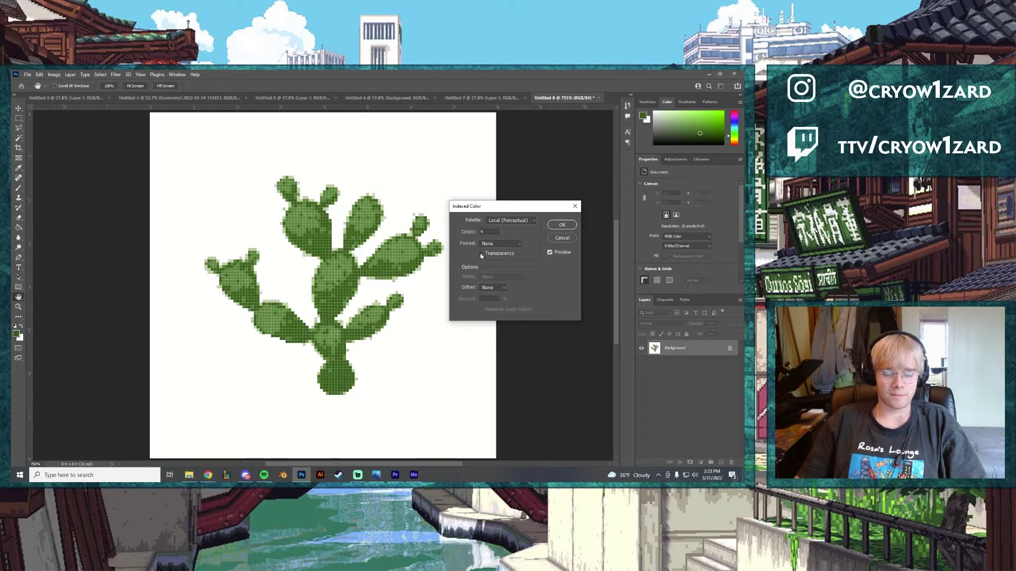
left_click(480, 254)
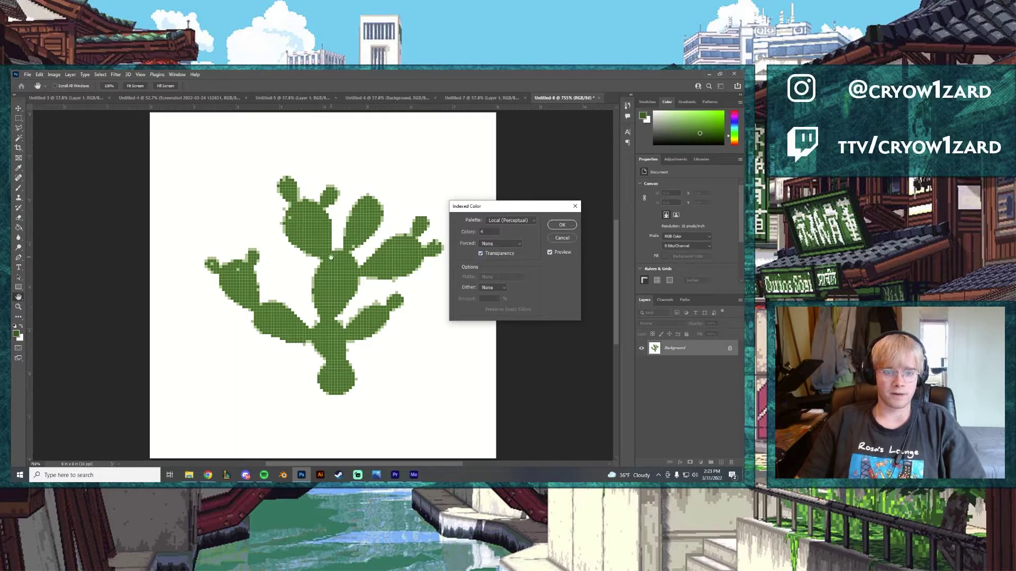
left_click(481, 253)
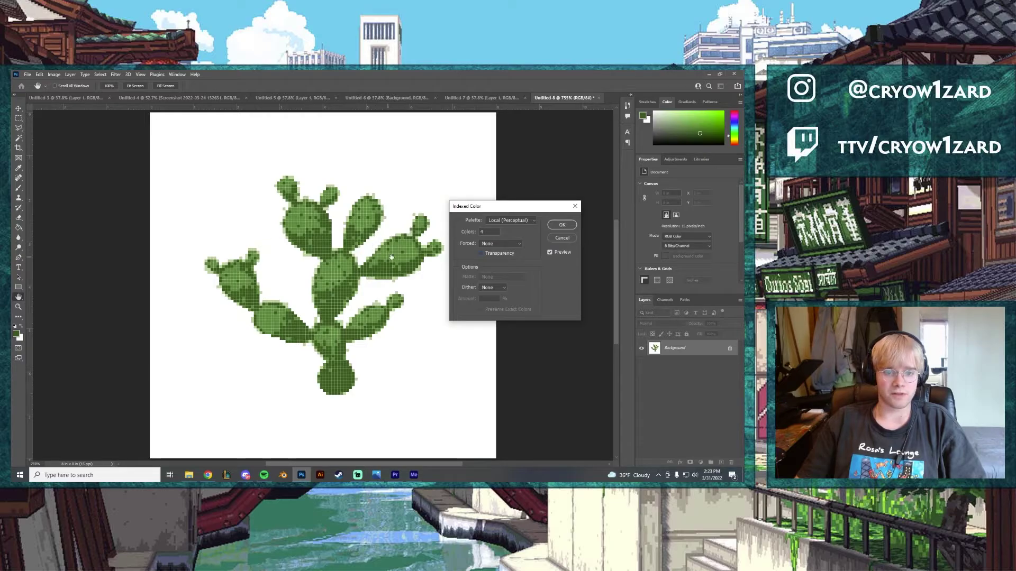
left_click(481, 254)
left_click(481, 253)
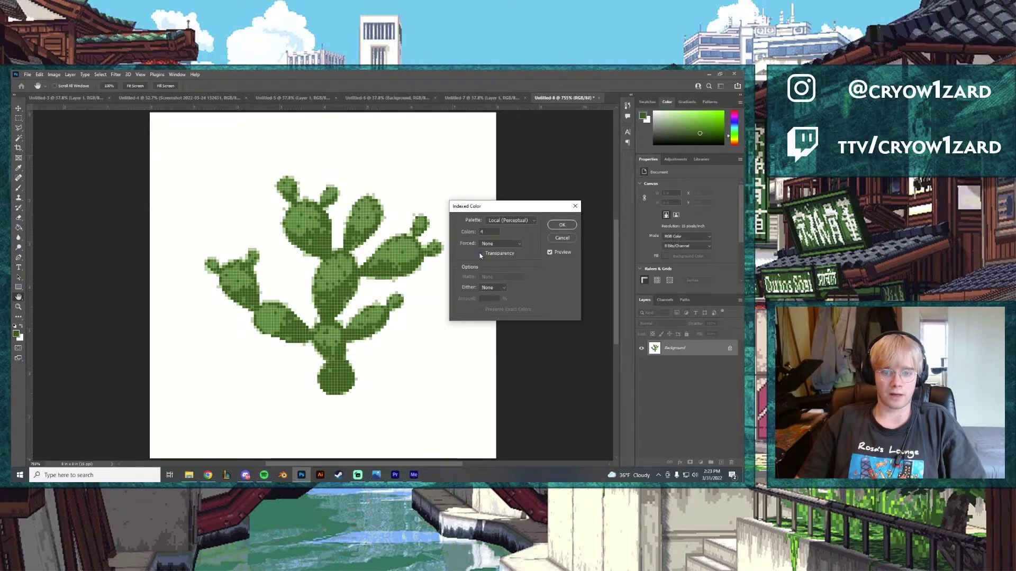
left_click(480, 253)
left_click(480, 253)
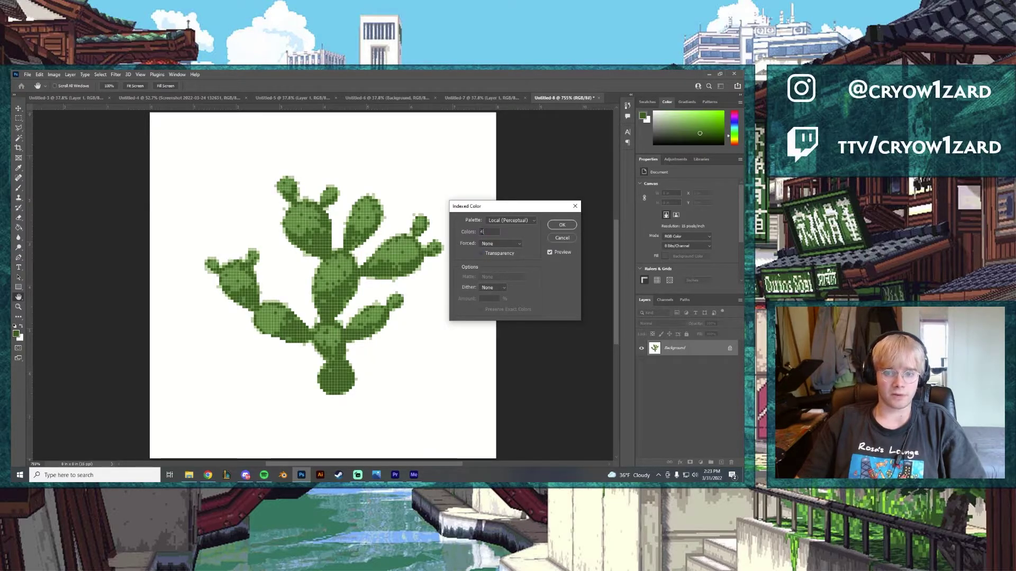
Preview 10 colors with Transparency on and off, leave Transparency enabled, and set the color count to 4.
left_click_drag(455, 233, 461, 233)
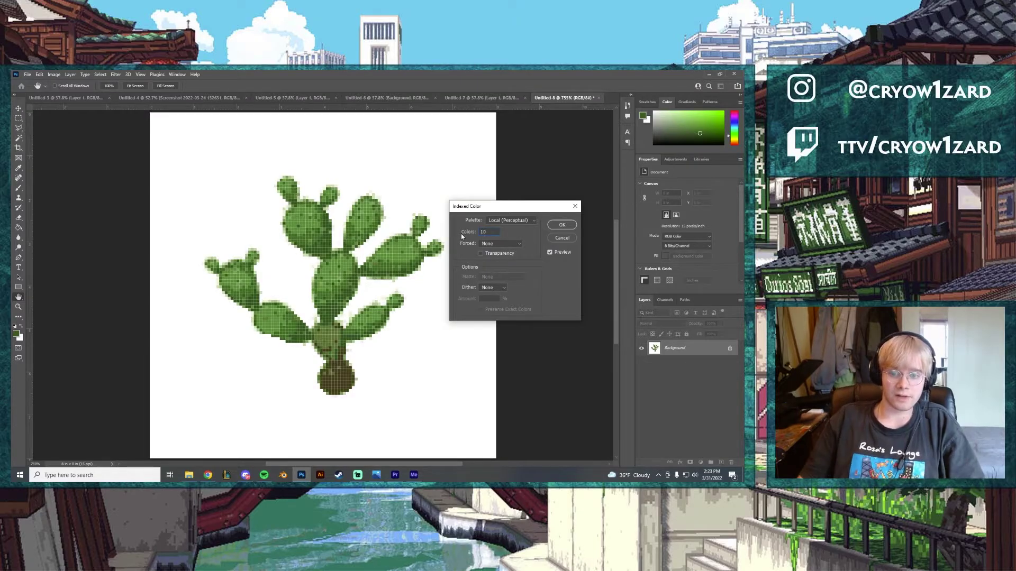
left_click(481, 254)
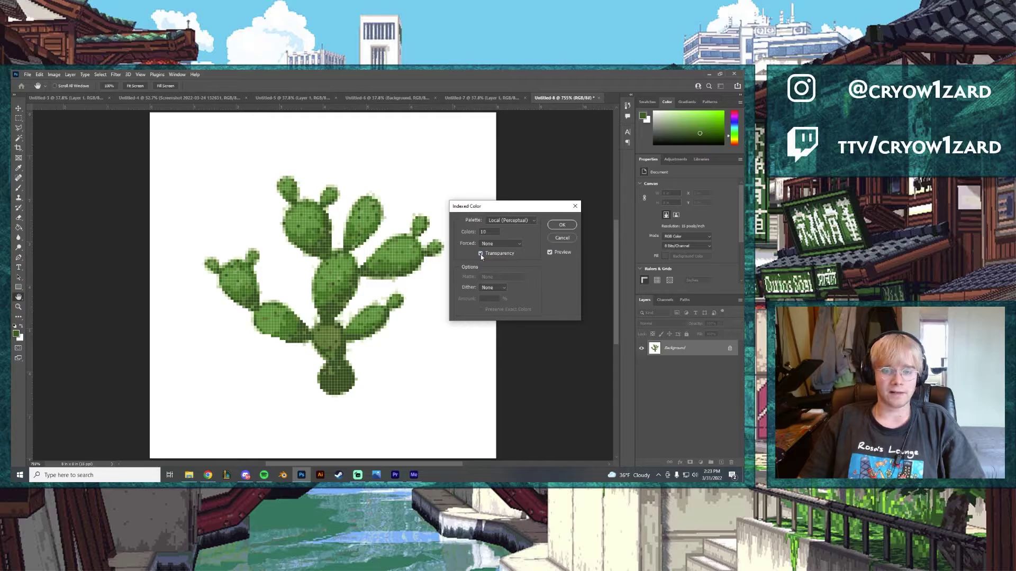
left_click(479, 253)
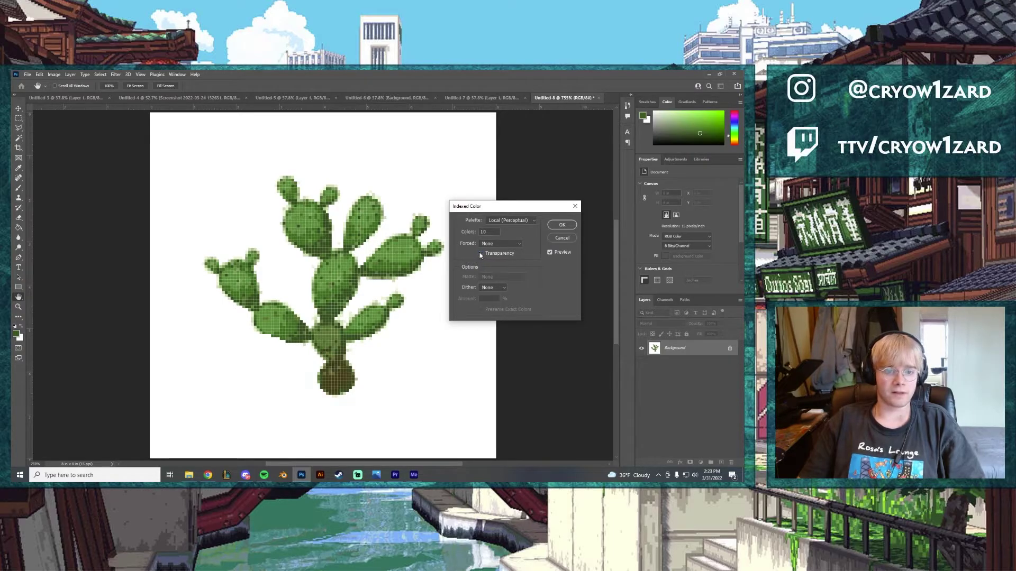
left_click(480, 253)
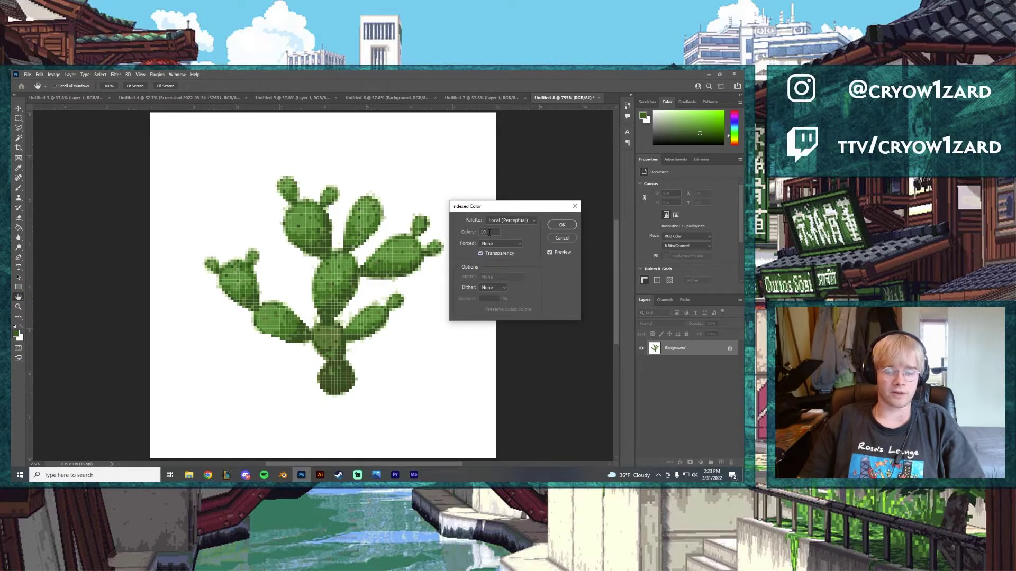
type("4")
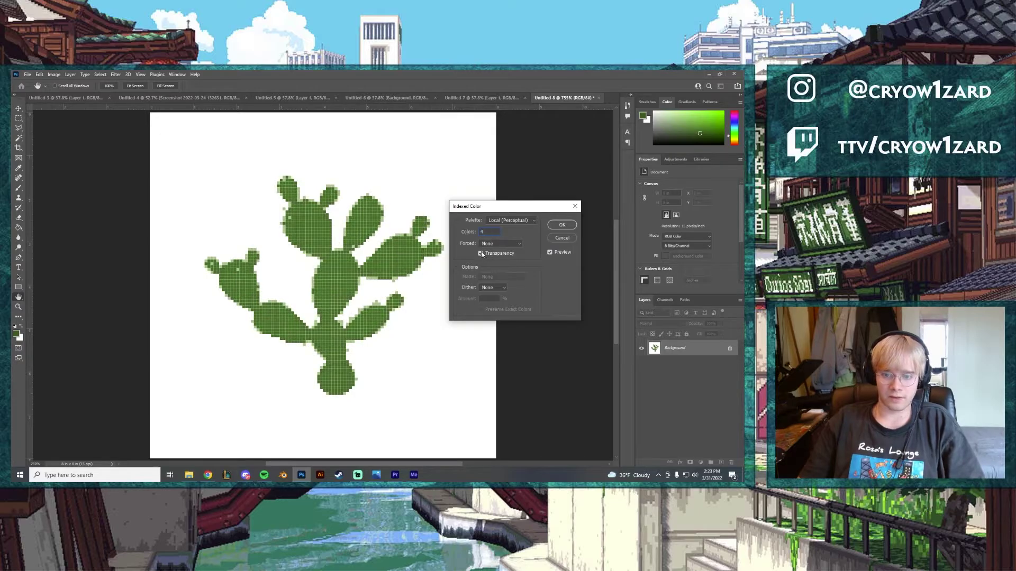
Apply the 4-color Indexed Color conversion with Transparency off, and convert the image back to RGB Color.
left_click(480, 253)
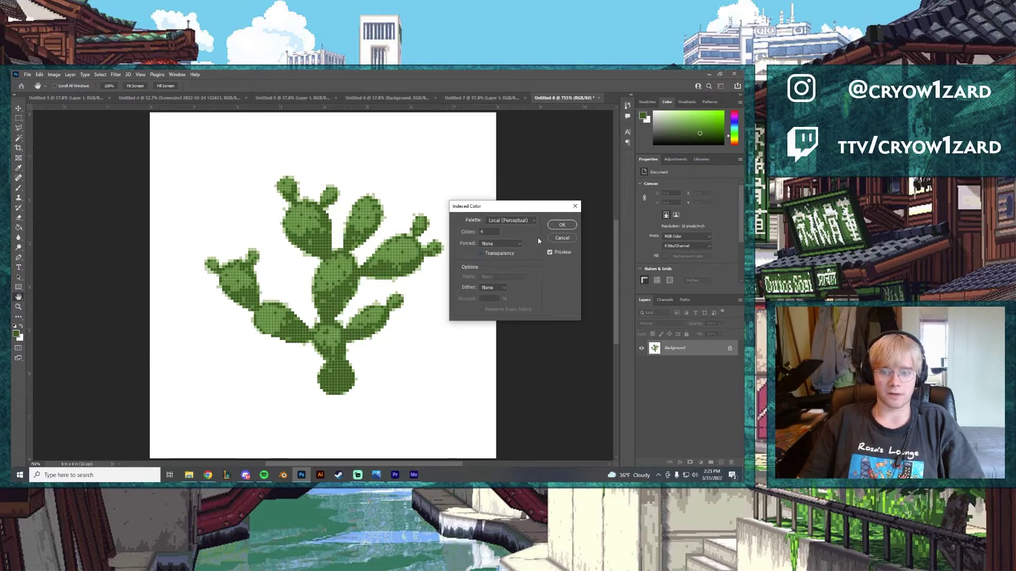
left_click(563, 225)
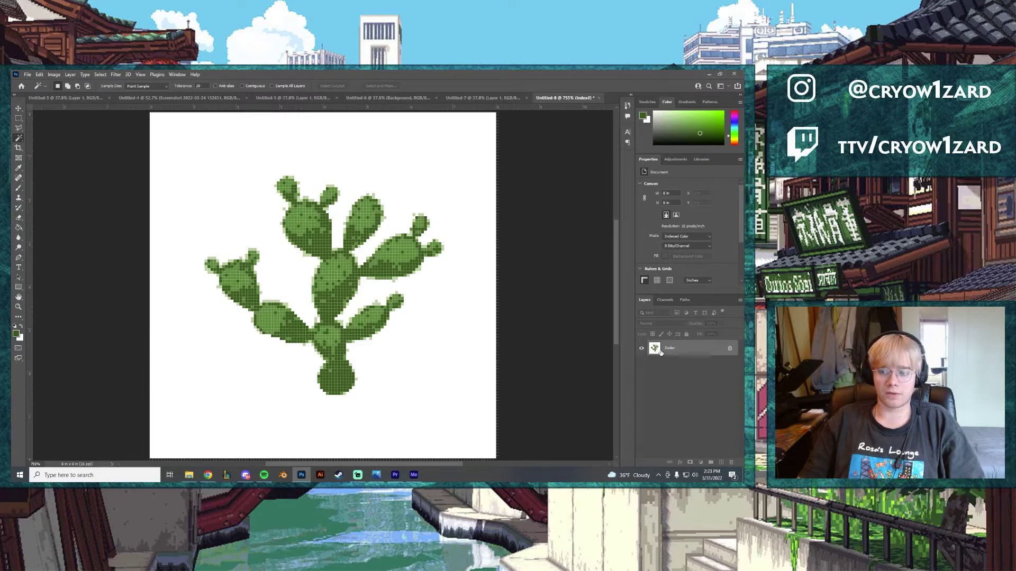
left_click(53, 74)
mouse_move(62, 83)
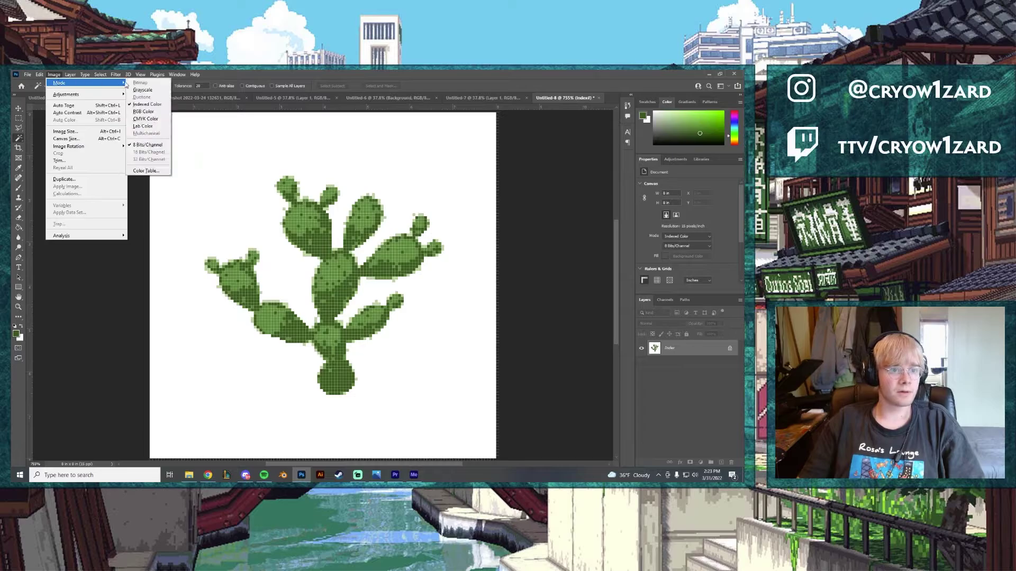
left_click(142, 111)
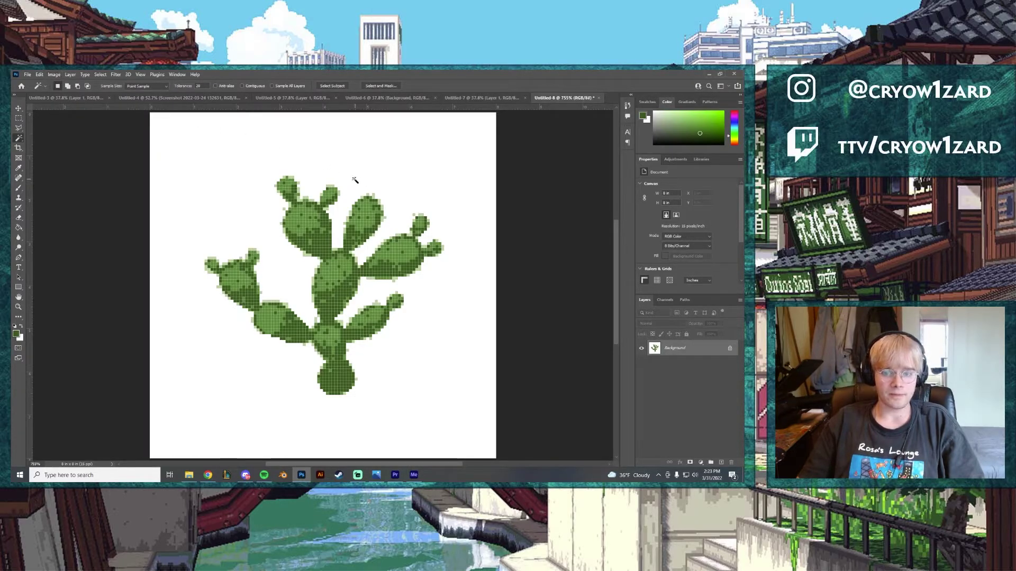
left_click(53, 74)
left_click(60, 130)
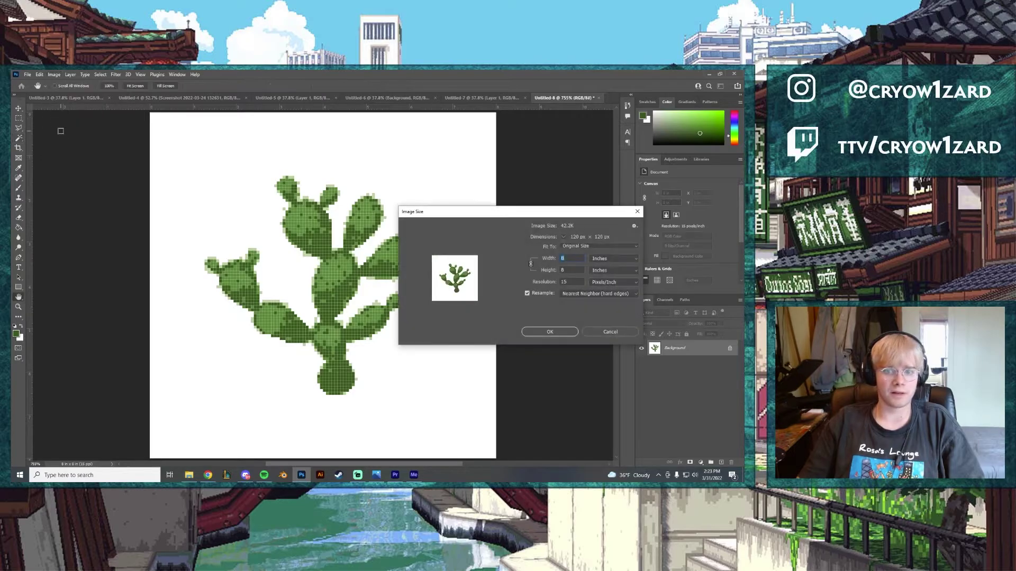
left_click(595, 332)
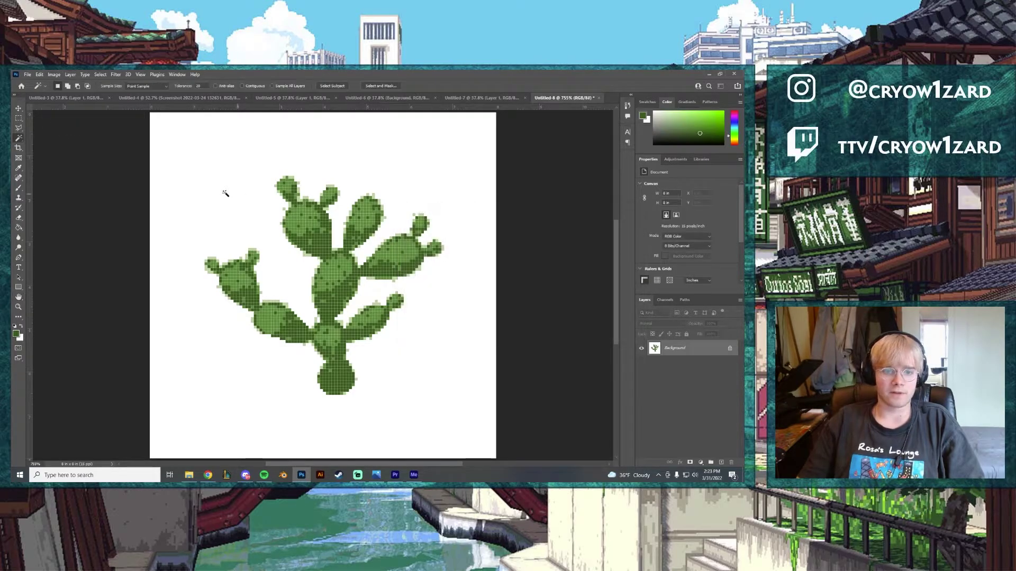
Resample the image to 300 pixels/inch using Nearest Neighbor (hard edges), keeping the canvas at 8 by 8 inches.
left_click(54, 75)
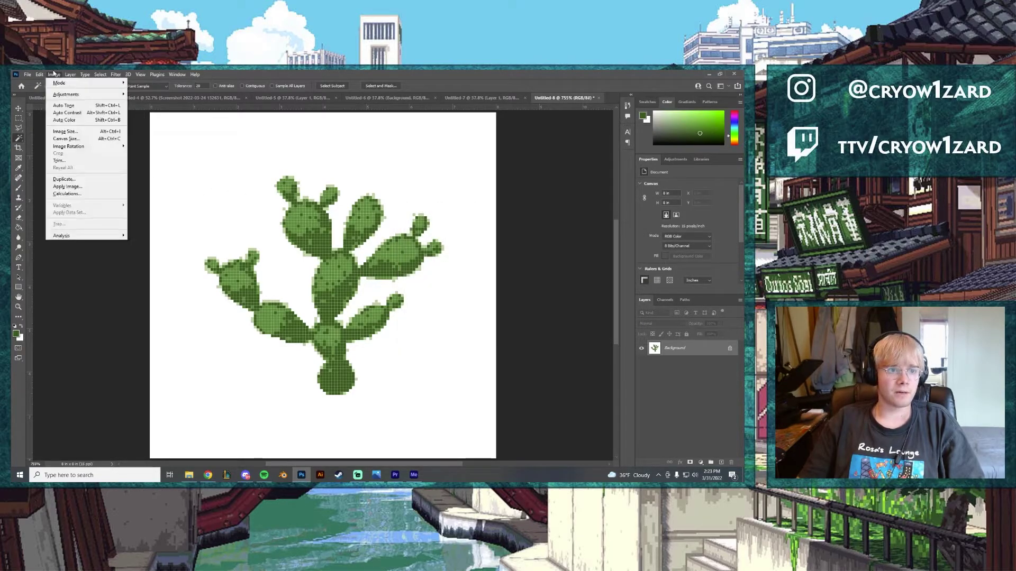
left_click(61, 132)
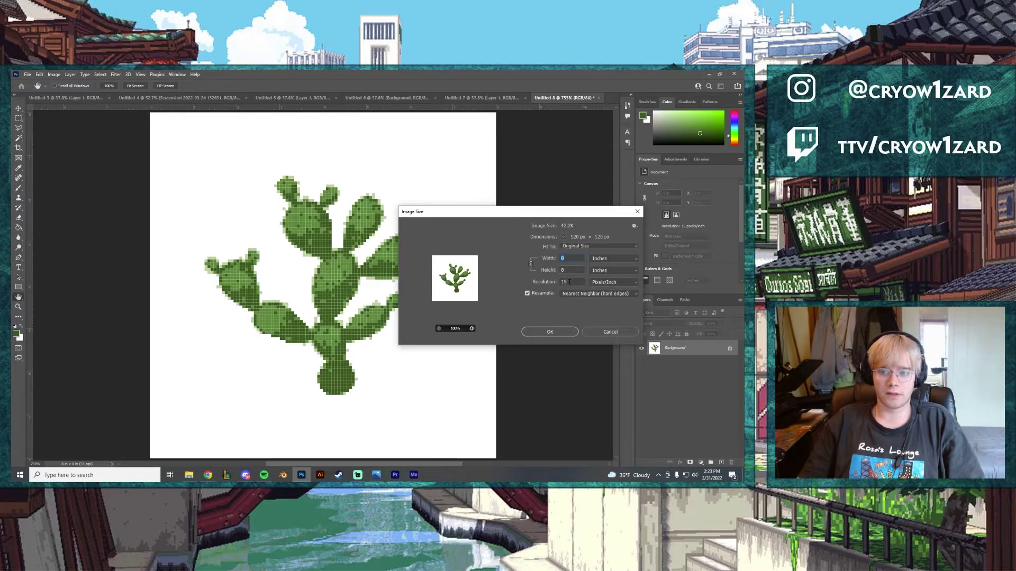
type("300")
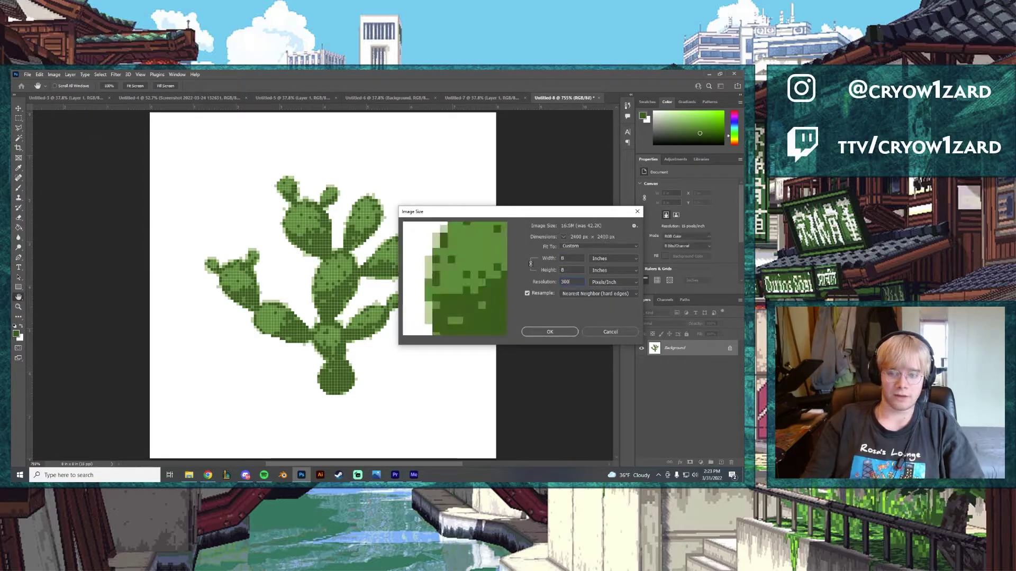
left_click(549, 332)
key("w")
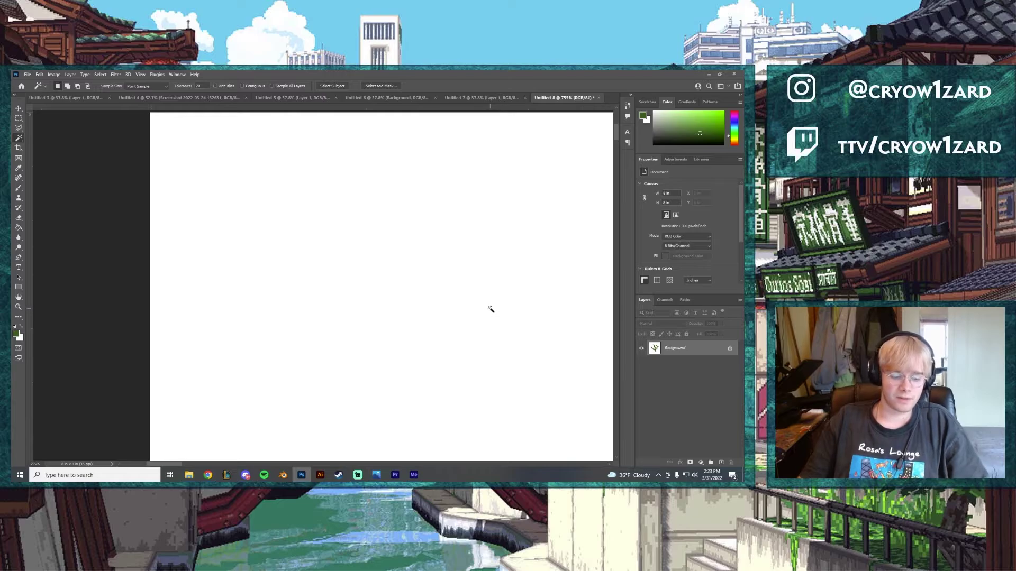
key("ctrl+0")
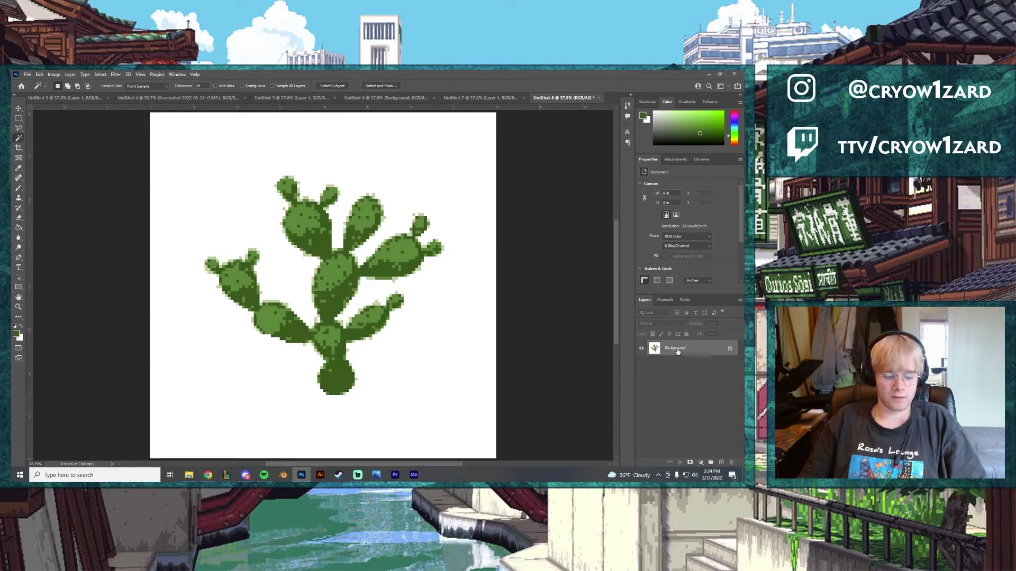
Duplicate the cactus background layer, and fill the original Background layer with white.
key("ctrl+j")
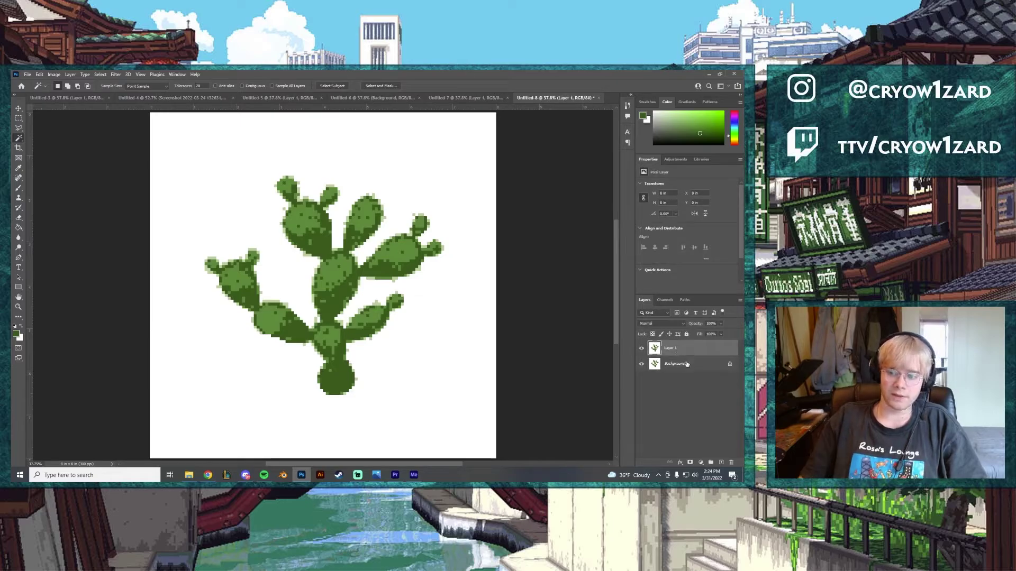
left_click(682, 367)
key("x")
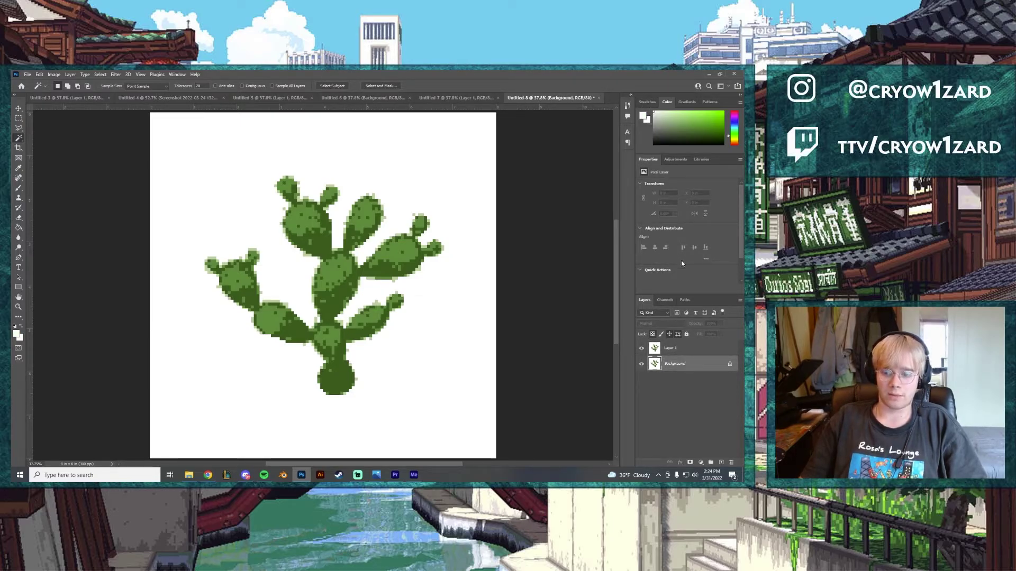
key("alt+BackSpace")
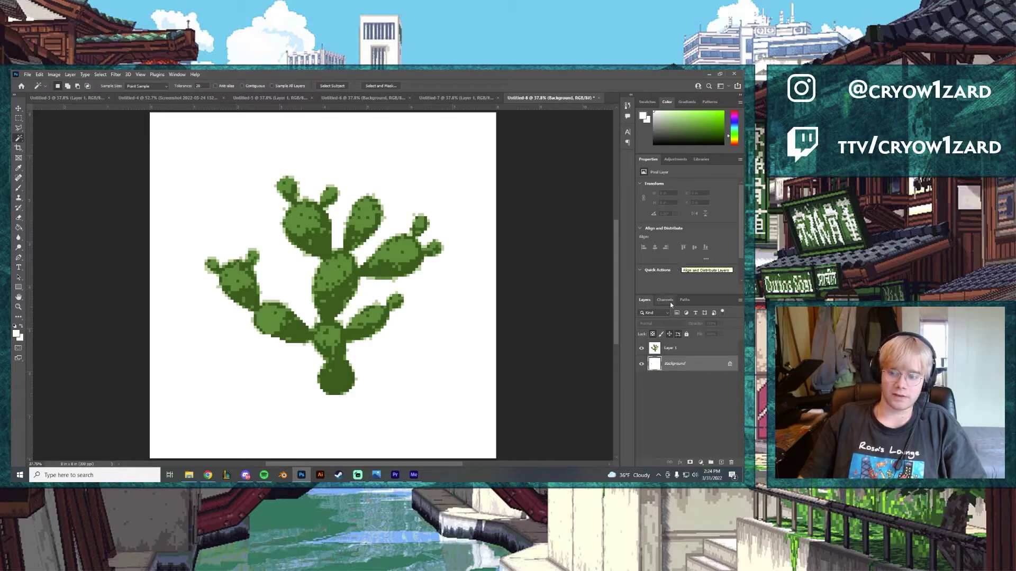
Delete the white area around the cactus on Layer 1 with the Magic Wand, and clear the selection.
left_click(677, 349)
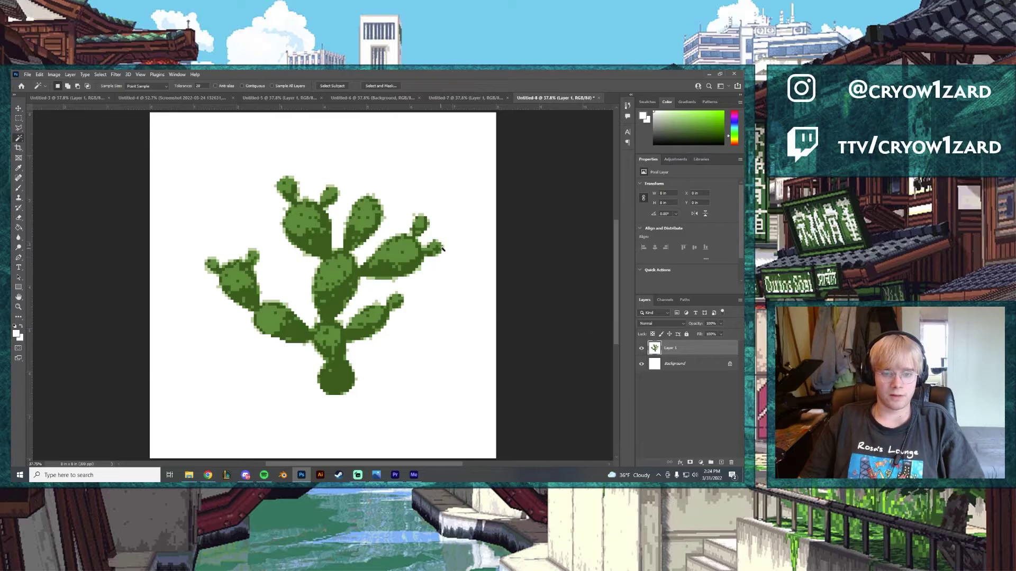
left_click(402, 202)
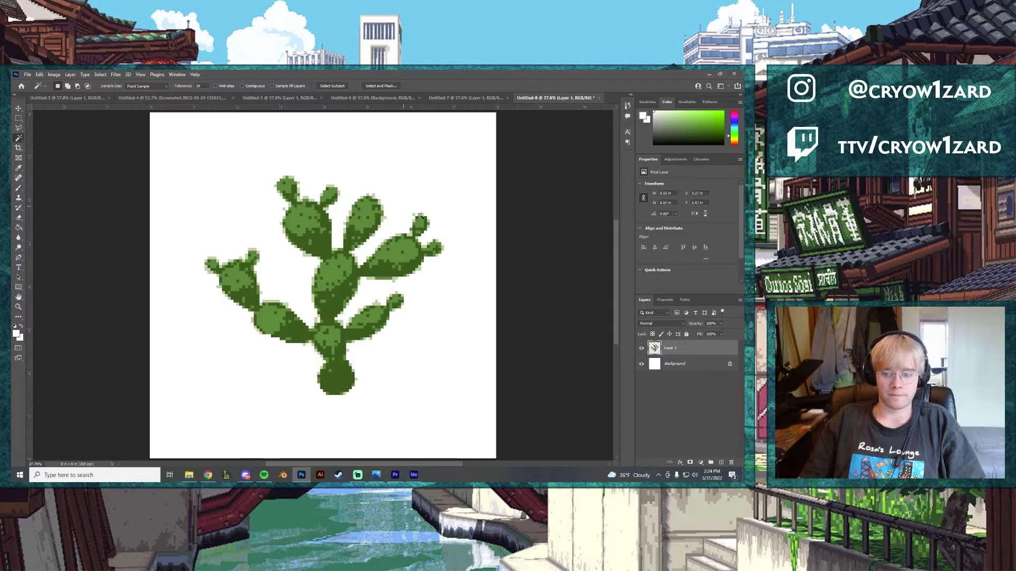
key("ctrl+d")
Pick a muted sandy yellow as the foreground color and fill the Background layer with it.
left_click(675, 365)
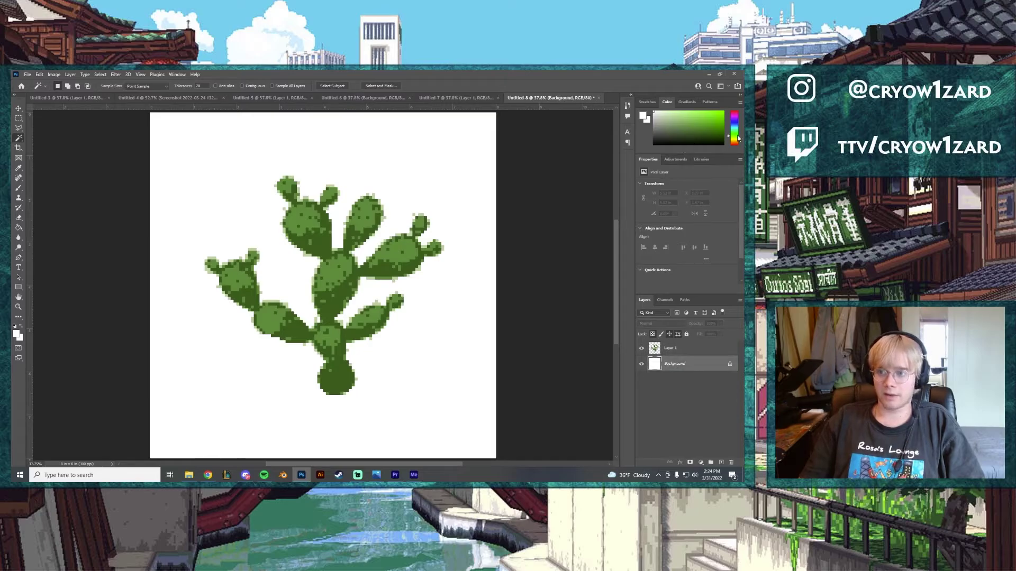
left_click_drag(738, 137, 736, 141)
left_click(706, 121)
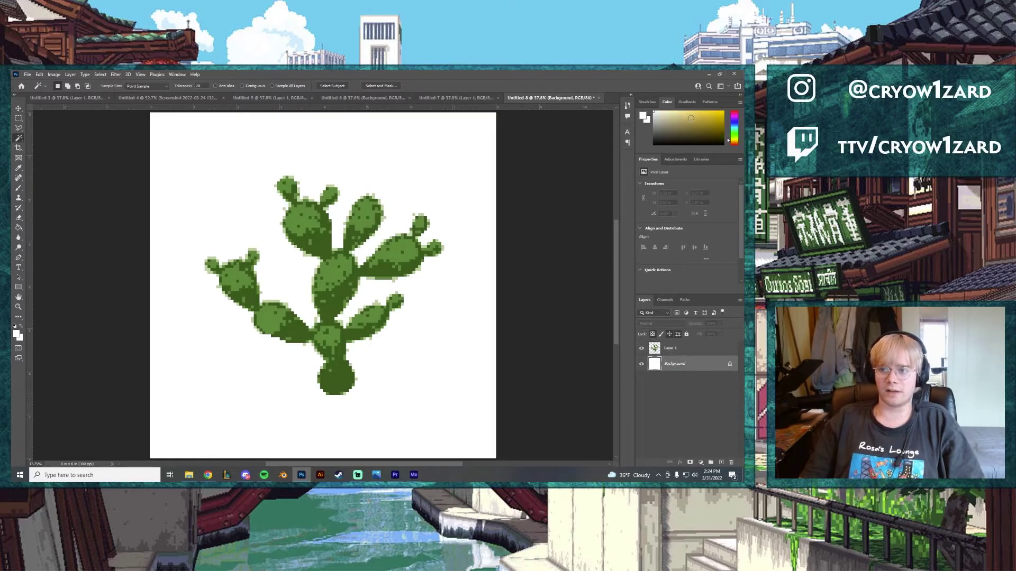
left_click(690, 118)
key("alt+BackSpace")
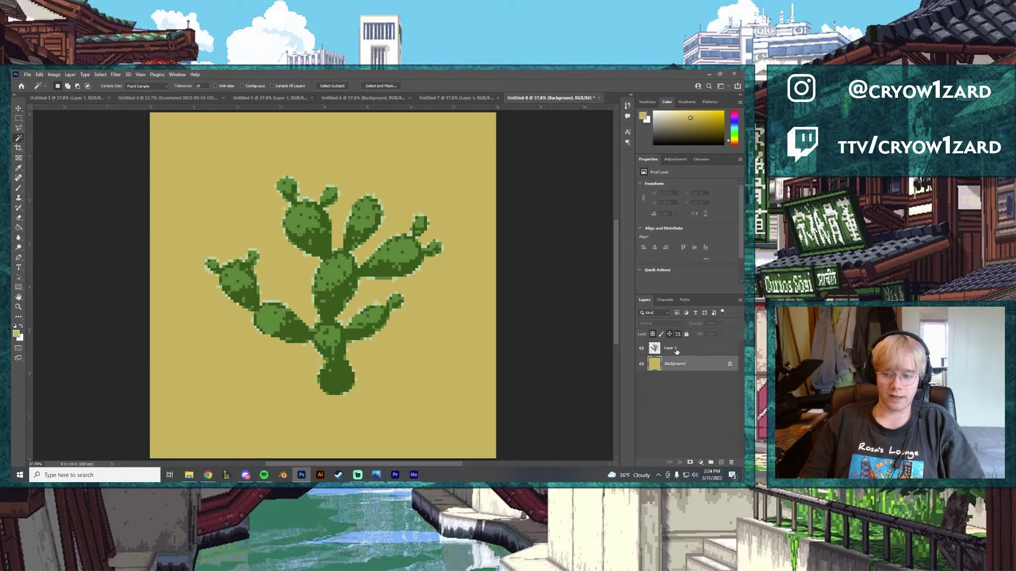
Toggle the visibility of Layer 1 repeatedly to check the cactus cutout against the sandy background.
left_click(675, 350)
left_click(641, 348)
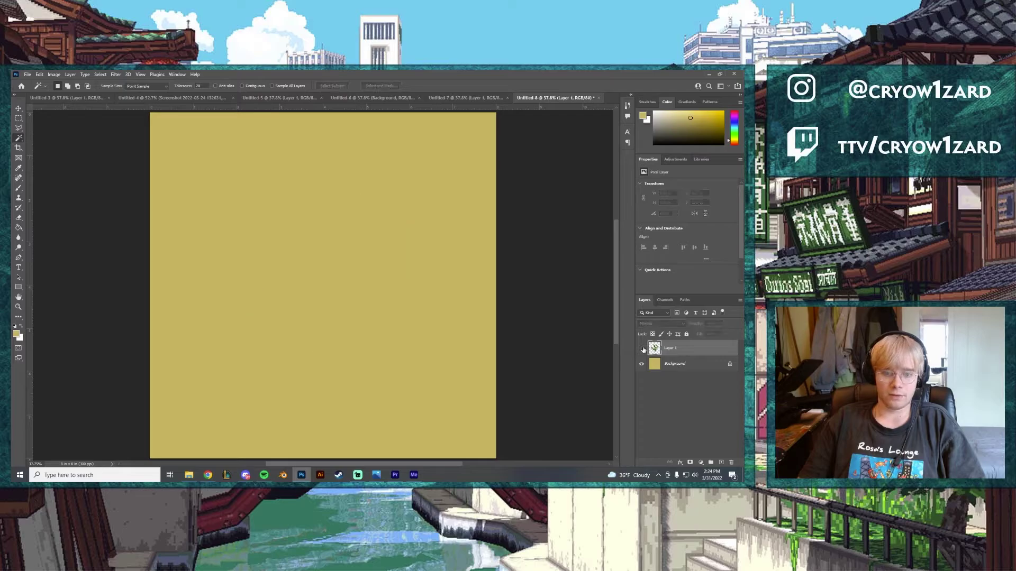
left_click(642, 348)
left_click(641, 348)
left_click(642, 348)
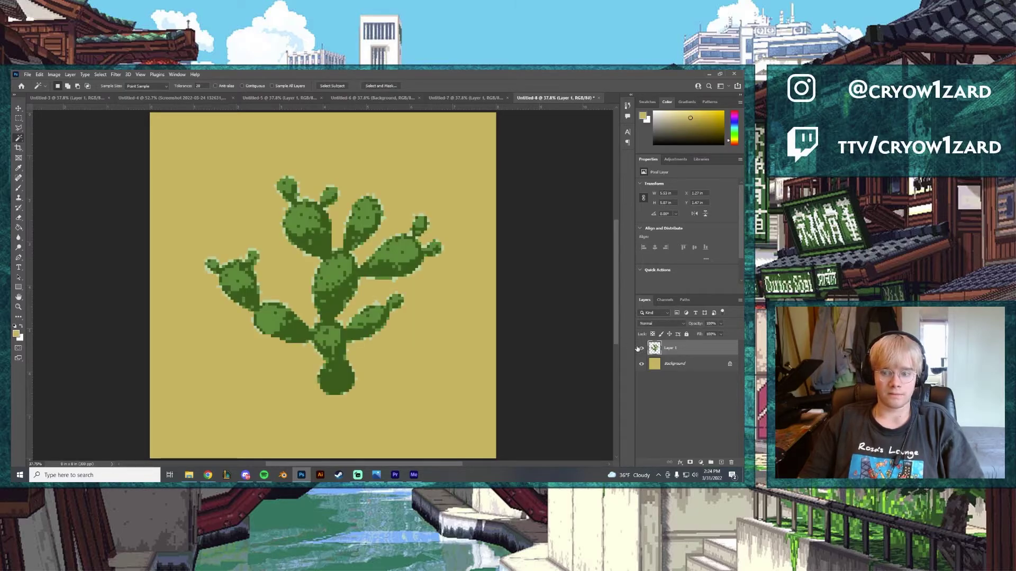
left_click(642, 349)
left_click(642, 348)
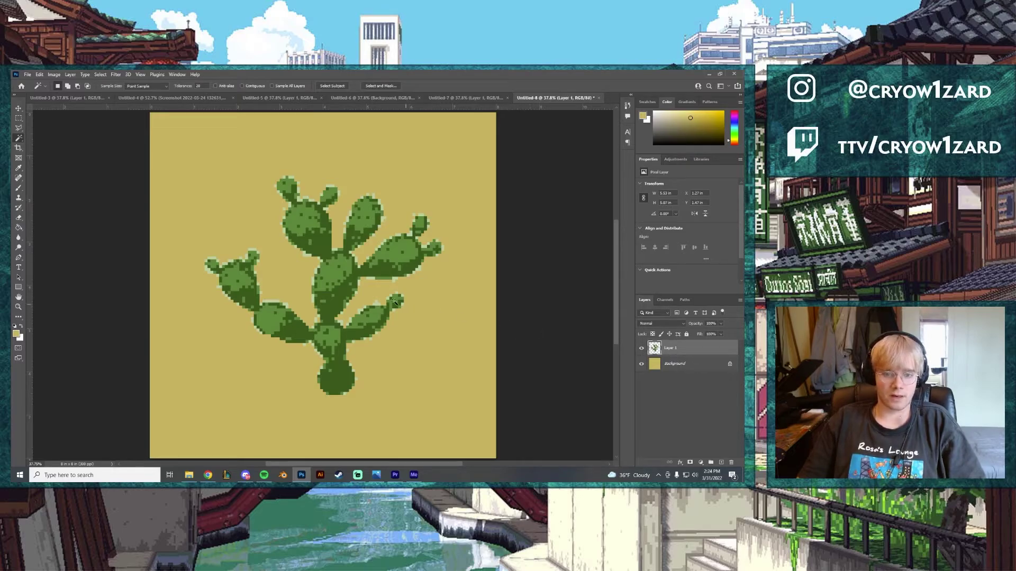
Select the pale edge pixels around the cactus and recolor them with dark green sampled from the cactus.
left_click(378, 201)
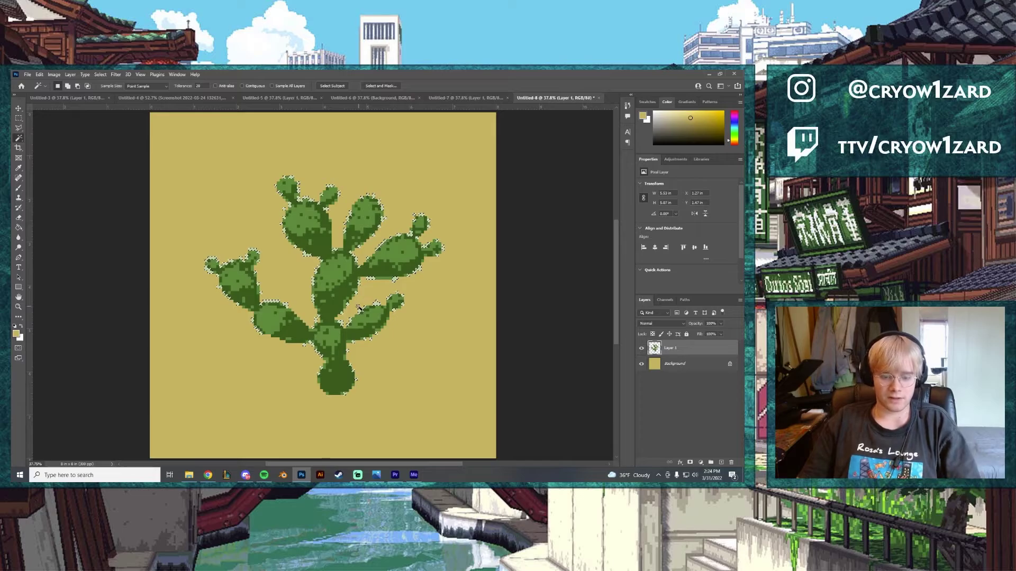
key("i")
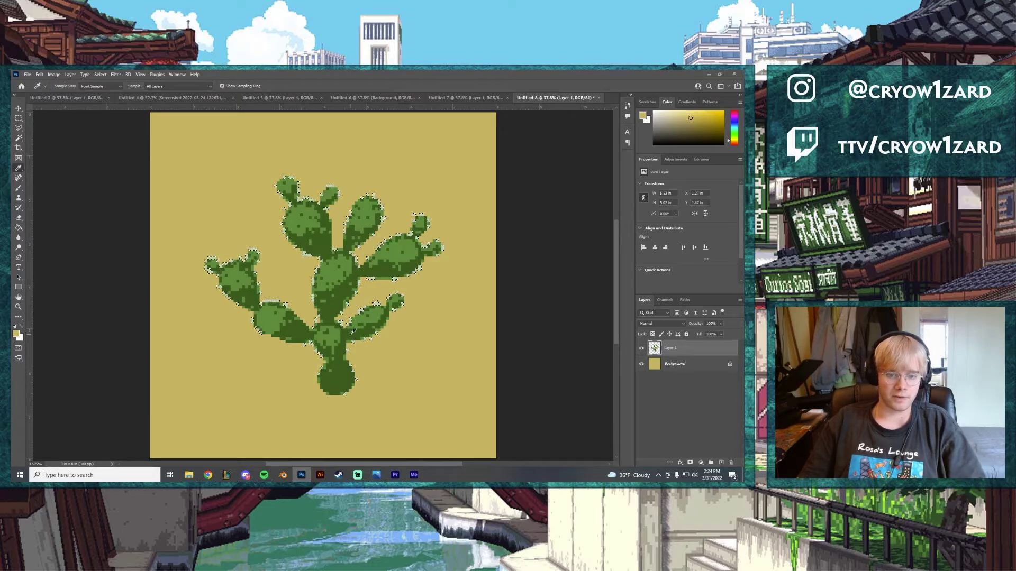
left_click(352, 332)
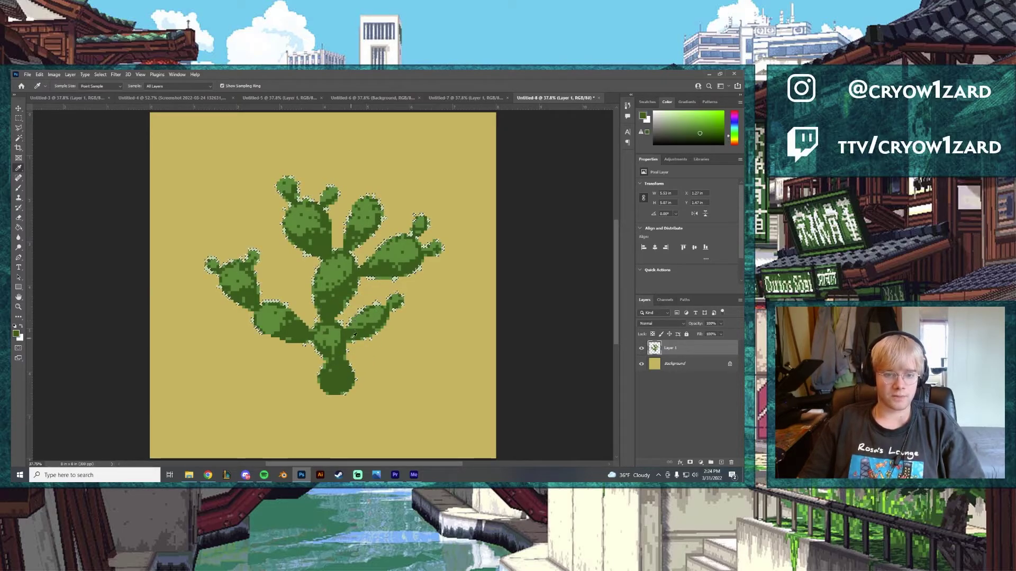
key("b")
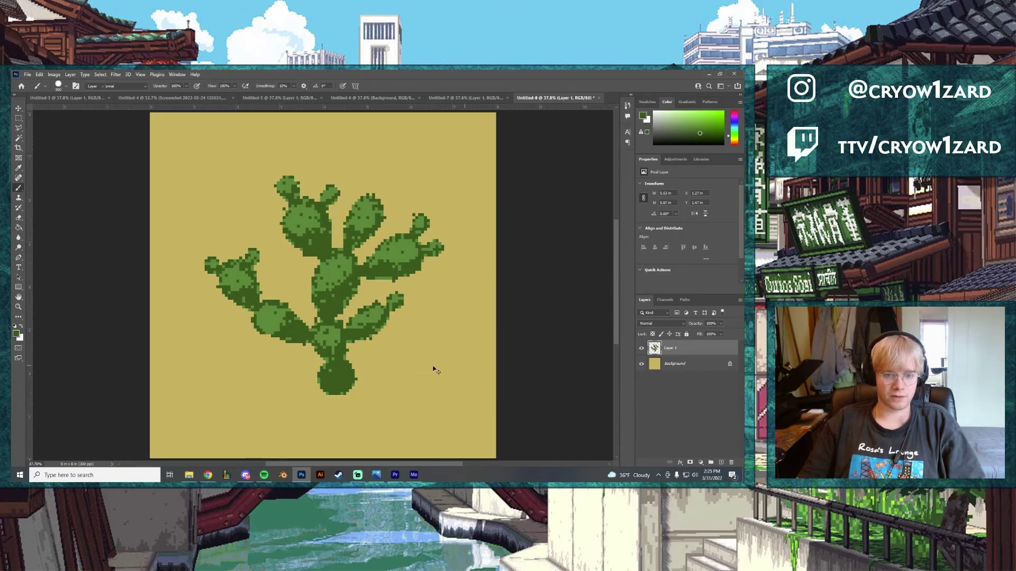
Move the cactus up the canvas, and start a Free Transform scaling it down to about 75%.
key("v")
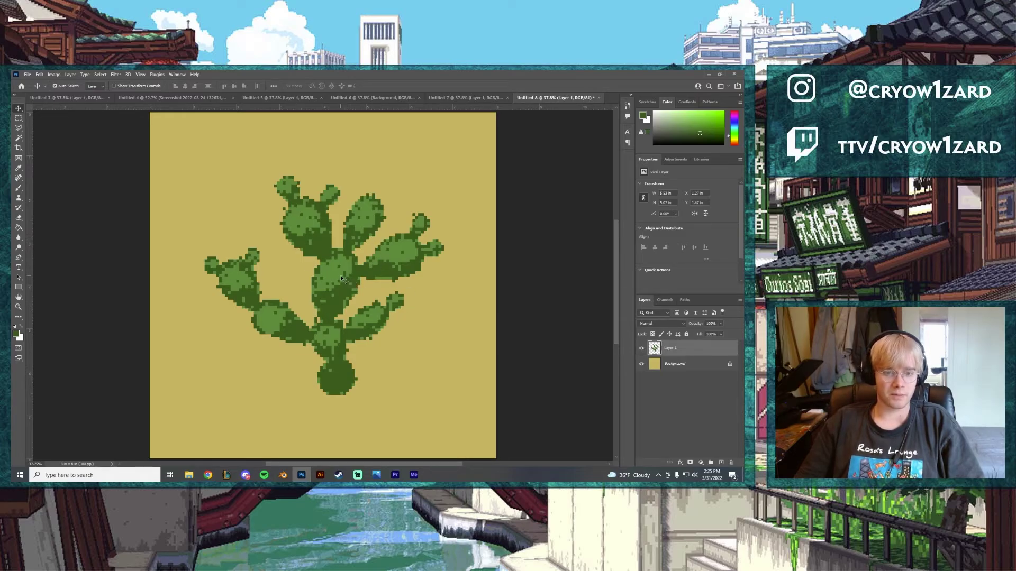
left_click_drag(344, 299, 329, 254)
key("ctrl+t")
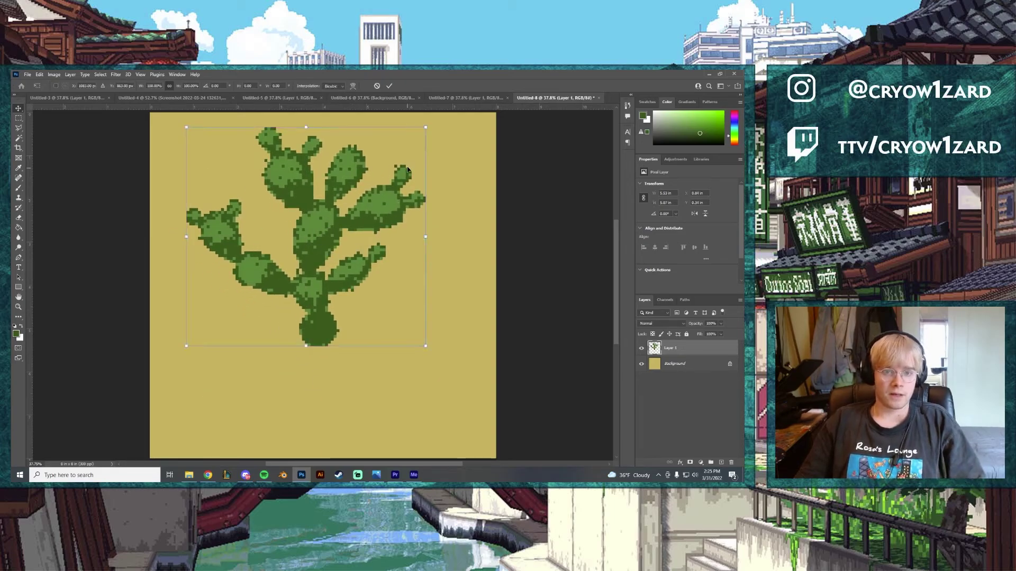
left_click_drag(426, 126, 341, 204)
left_click_drag(284, 254, 277, 213)
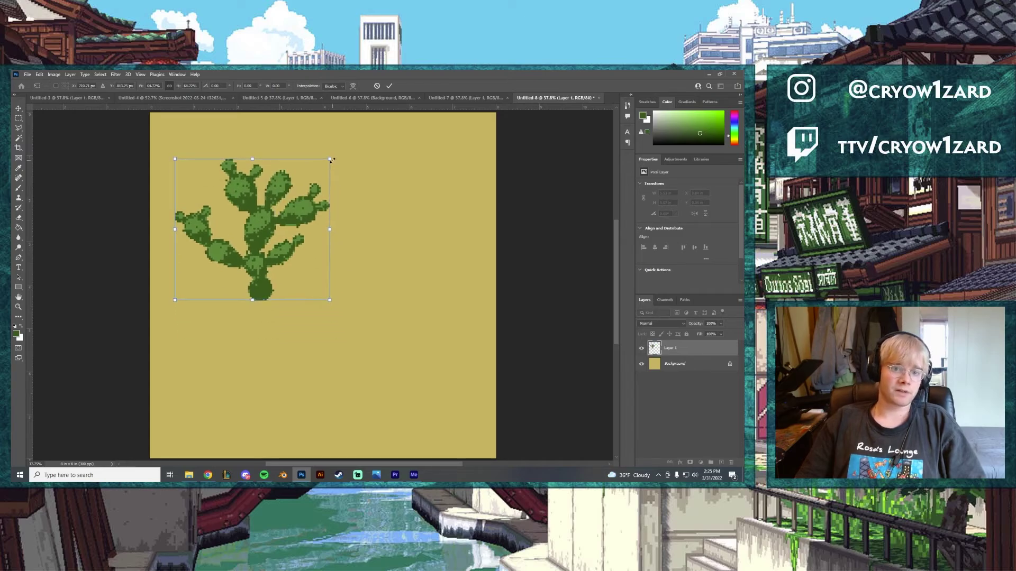
left_click_drag(330, 158, 353, 137)
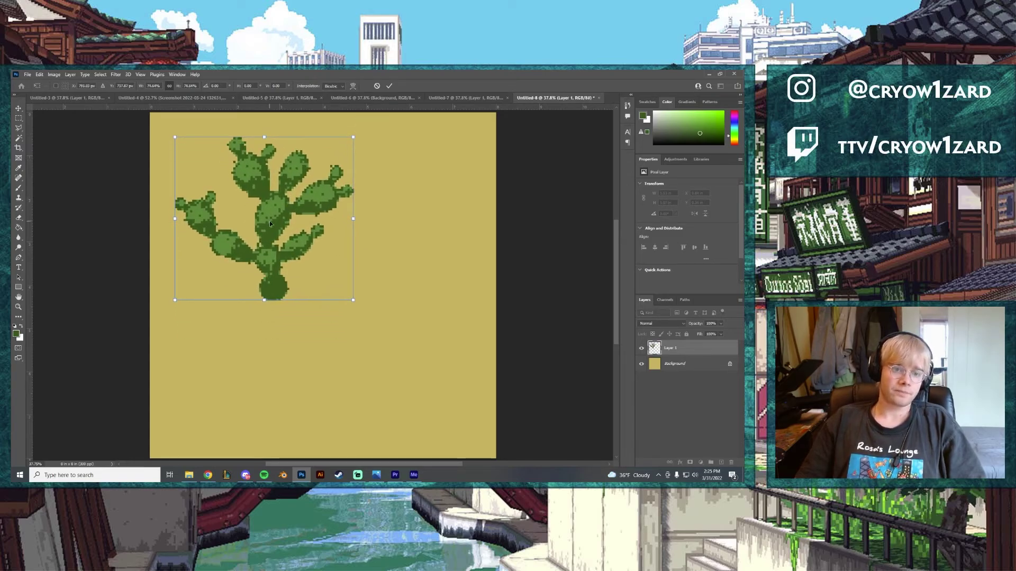
left_click_drag(268, 221, 291, 255)
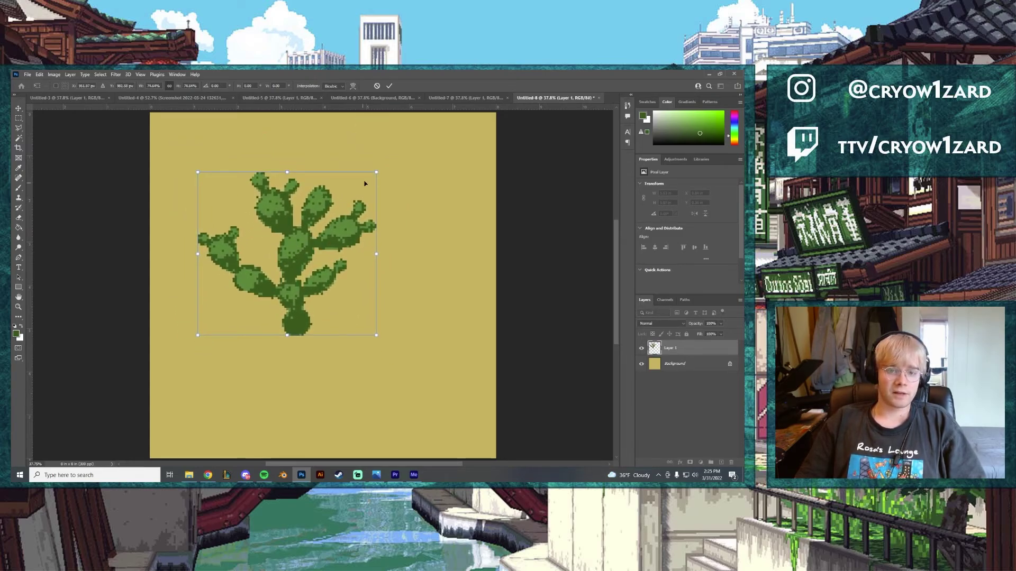
Scale the cactus down to about 58% and reposition it in the upper-left part of the canvas.
left_click_drag(375, 173, 312, 231)
left_click_drag(263, 304, 247, 254)
left_click_drag(296, 285, 320, 307)
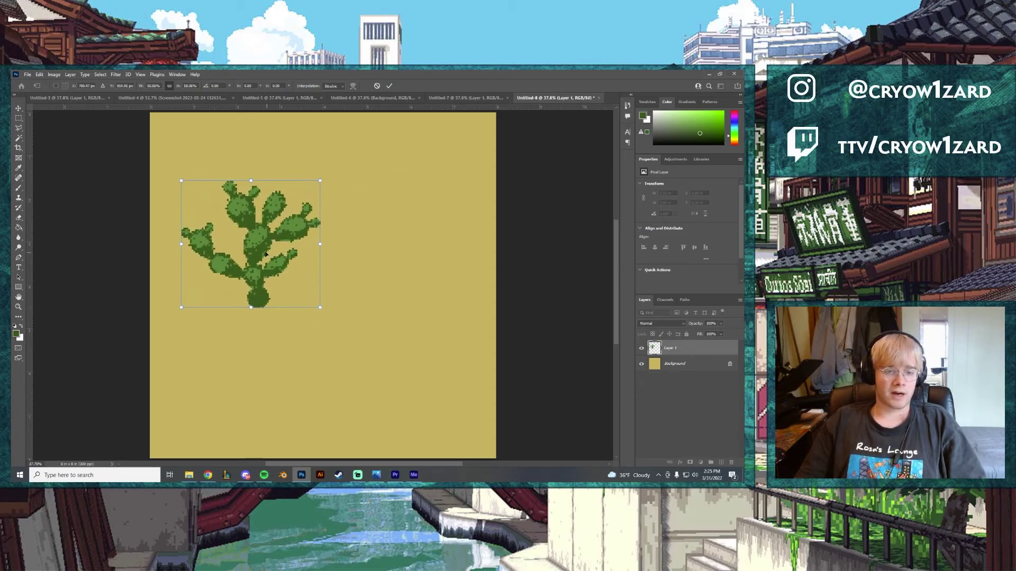
left_click_drag(266, 255, 262, 229)
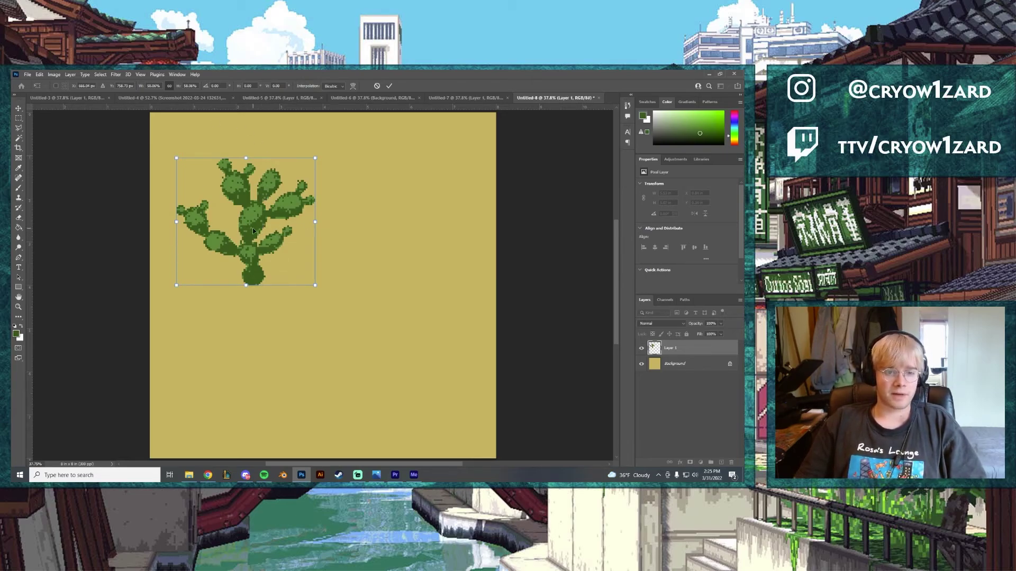
Move the cactus closer to the canvas's upper-left corner, enlarge it back to 100% scale, and apply the transform.
left_click_drag(254, 230, 243, 205)
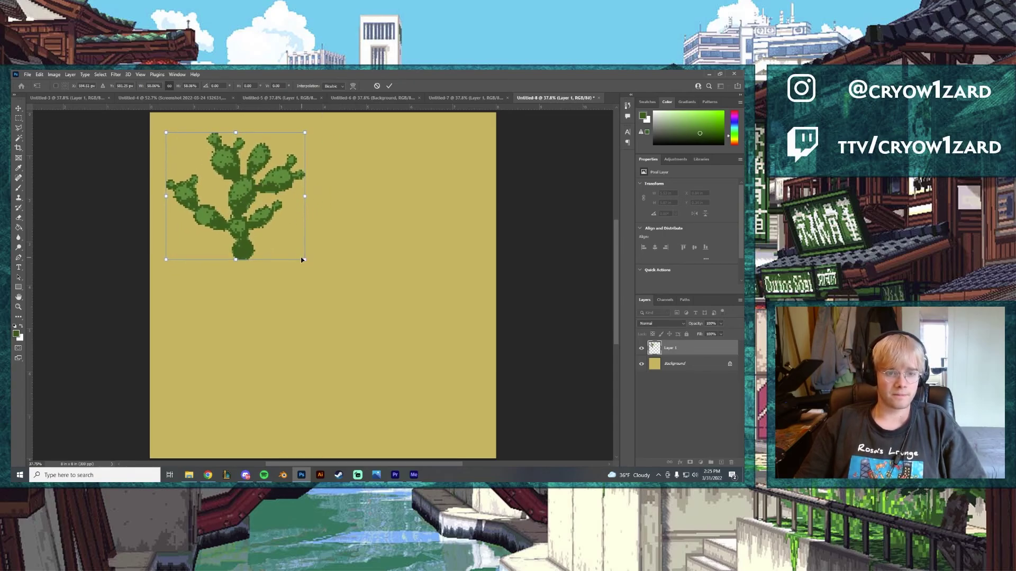
left_click_drag(303, 259, 320, 273)
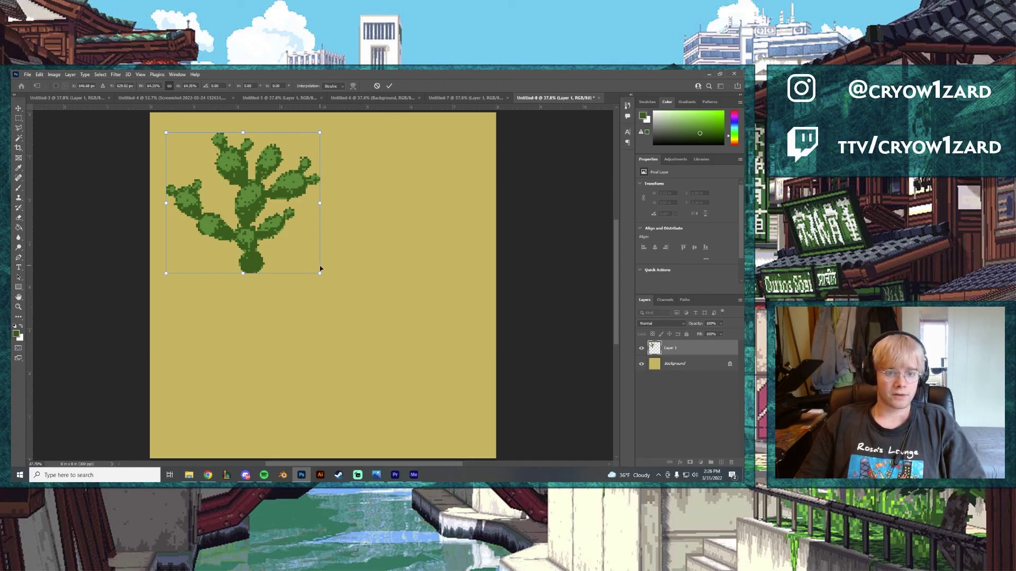
left_click_drag(320, 270, 426, 371)
left_click(388, 85)
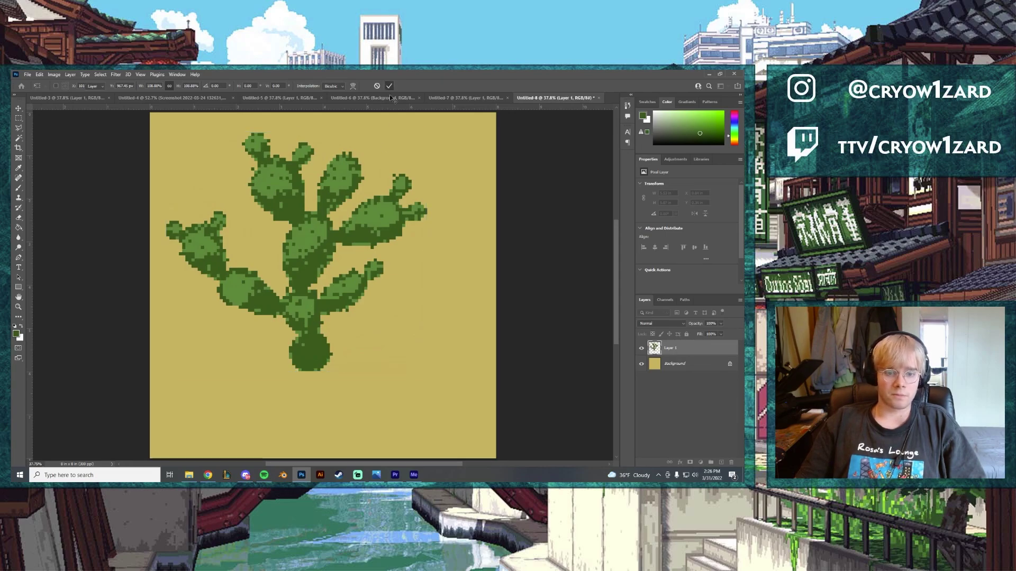